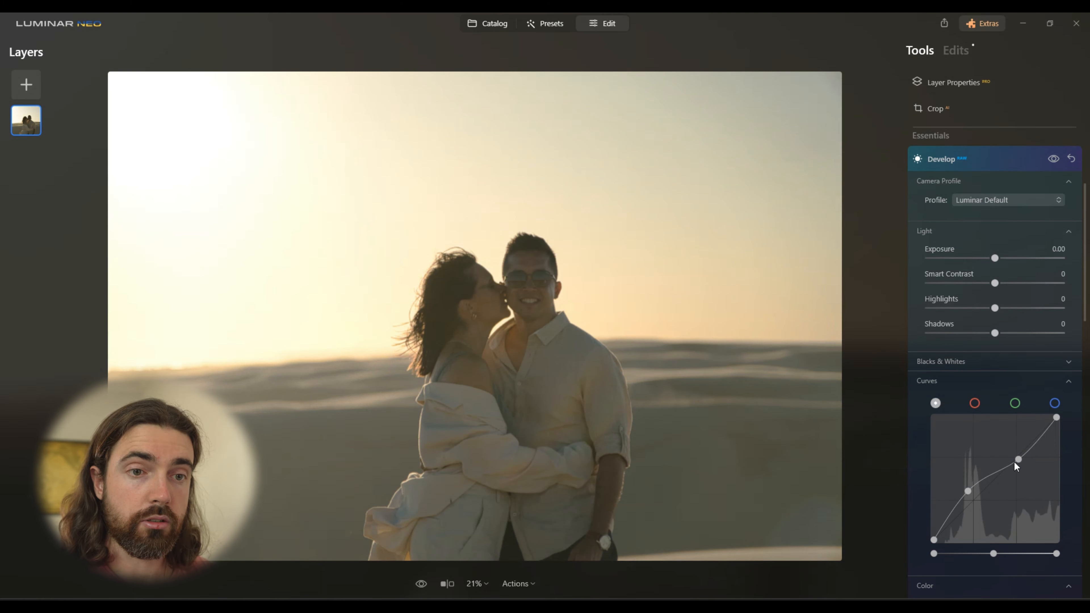
- Fine-tune the overall tone curve with its shadow point lifted and highlight point slightly lowered, and compare with the original photo
left_click_drag(966, 490, 968, 497)
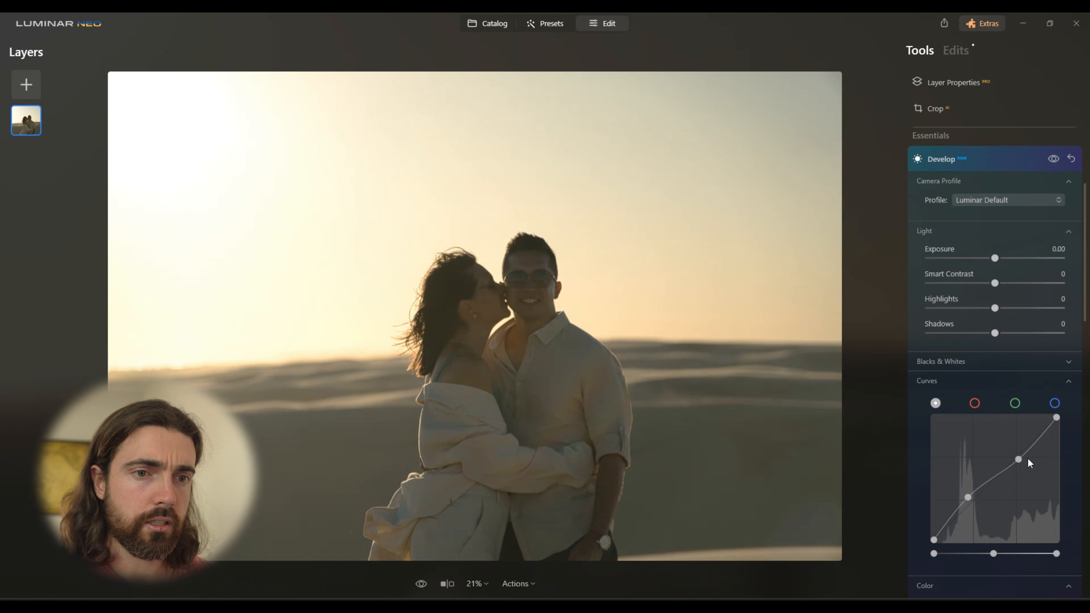
left_click_drag(1016, 460, 1023, 459)
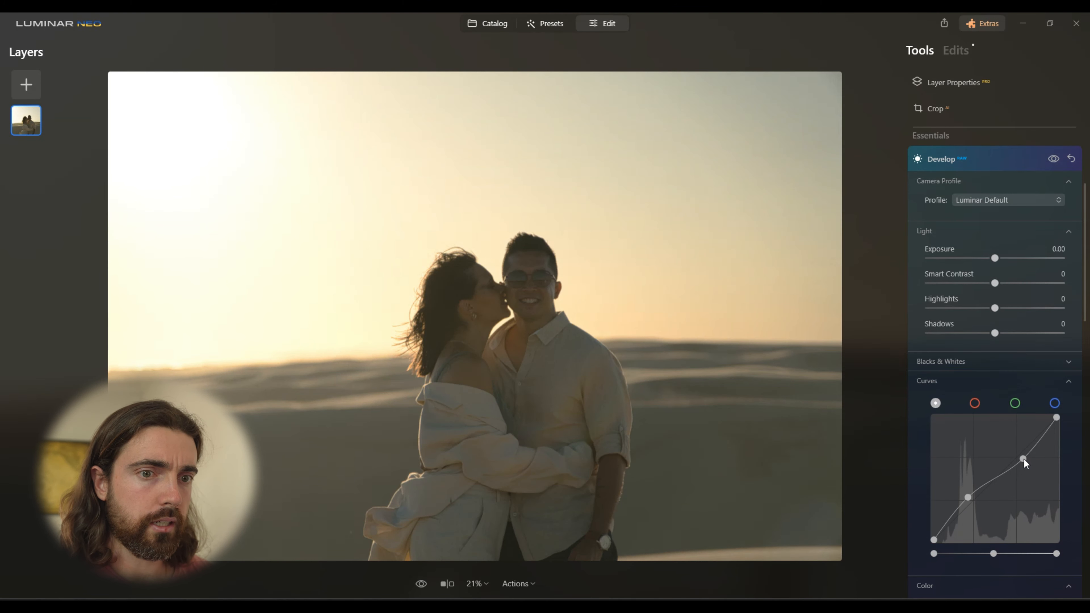
left_click_drag(969, 494, 969, 492)
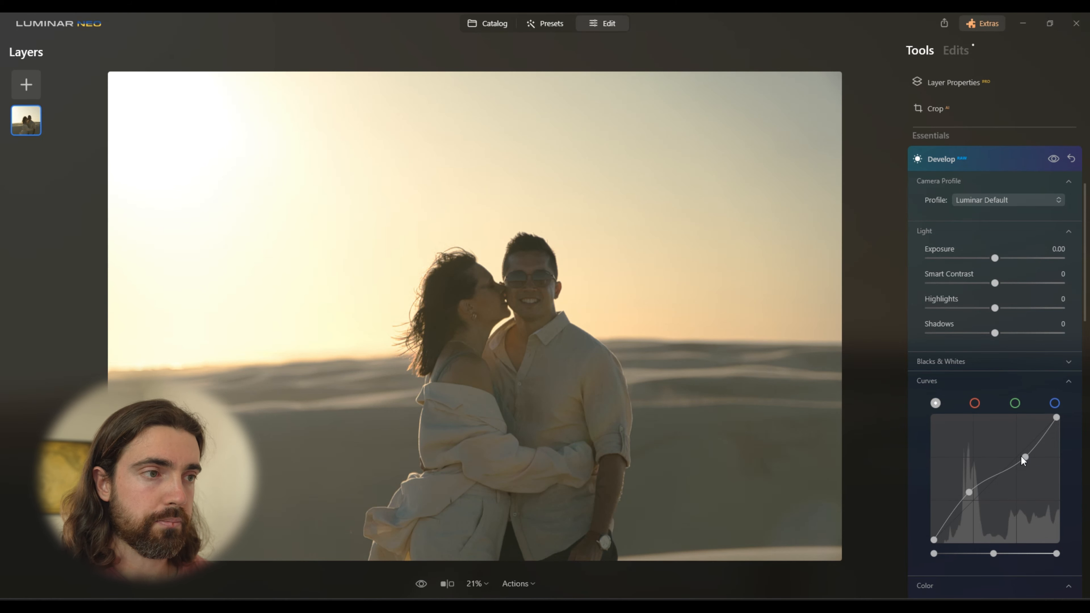
left_click(423, 584)
left_click(422, 584)
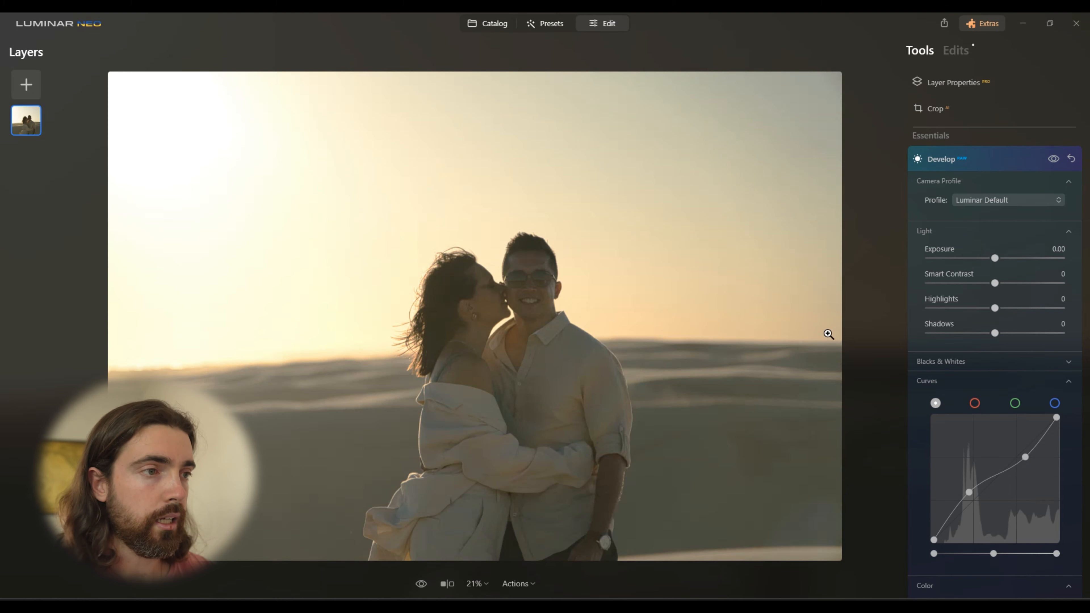
- Set the Develop light adjustments to Smart Contrast 15, Shadows 12 and Exposure 0.34
left_click(1013, 380)
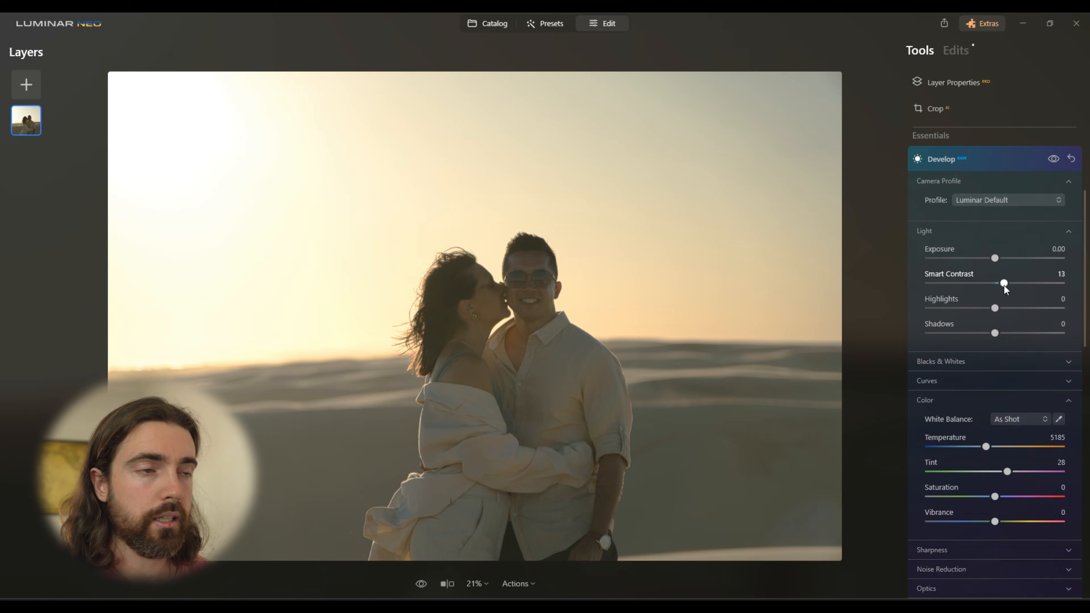
left_click_drag(1006, 285, 1003, 285)
left_click_drag(994, 334, 1008, 334)
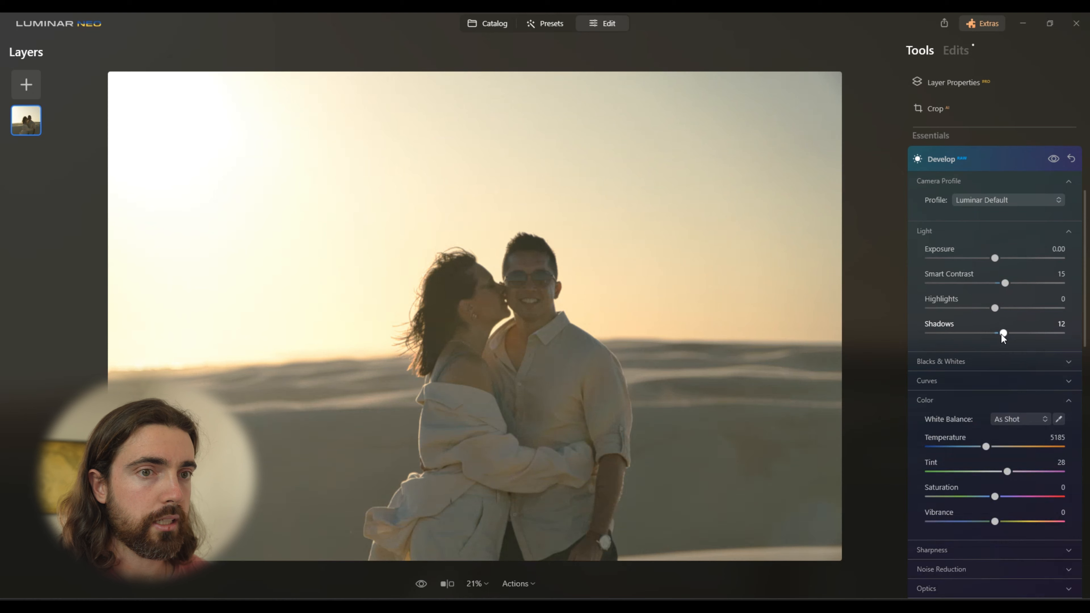
left_click_drag(996, 259, 999, 260)
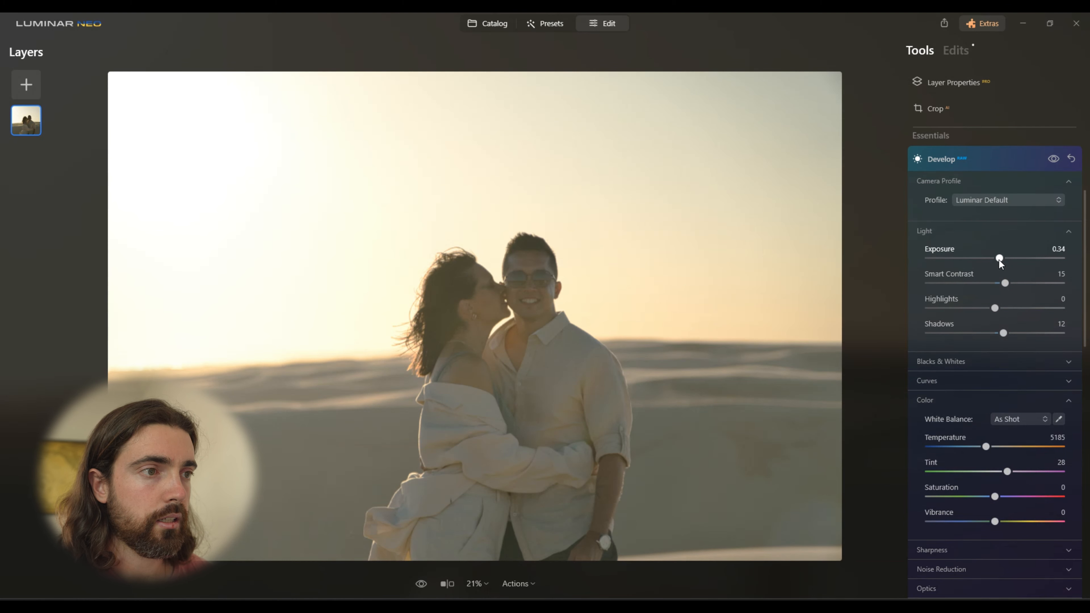
- Apply the Adobe Standard camera profile and set Vibrance to 11 and Saturation to 5 in Develop
left_click(1006, 200)
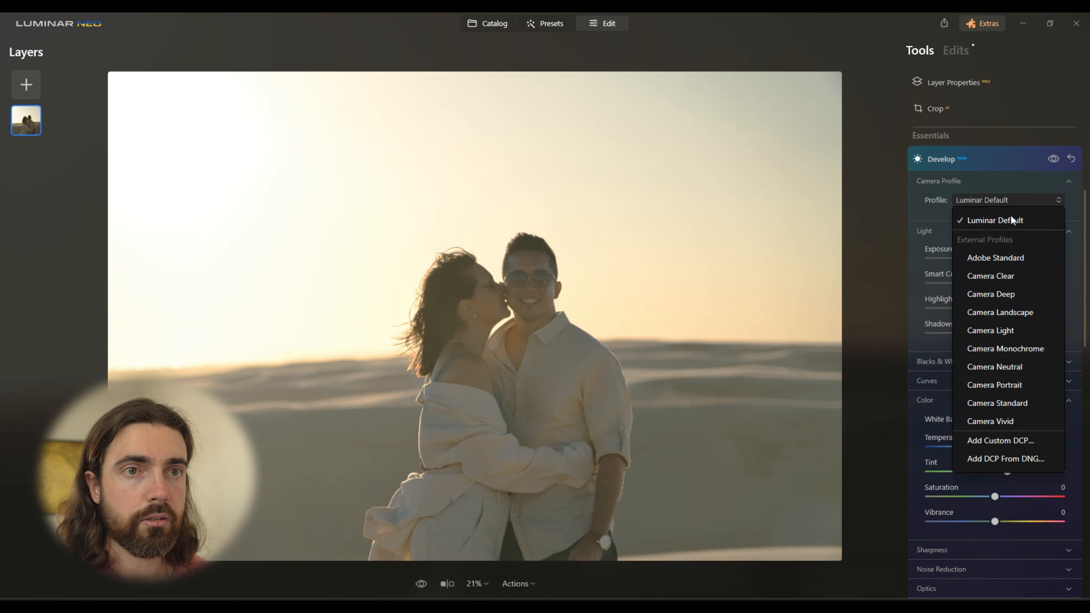
left_click(1009, 258)
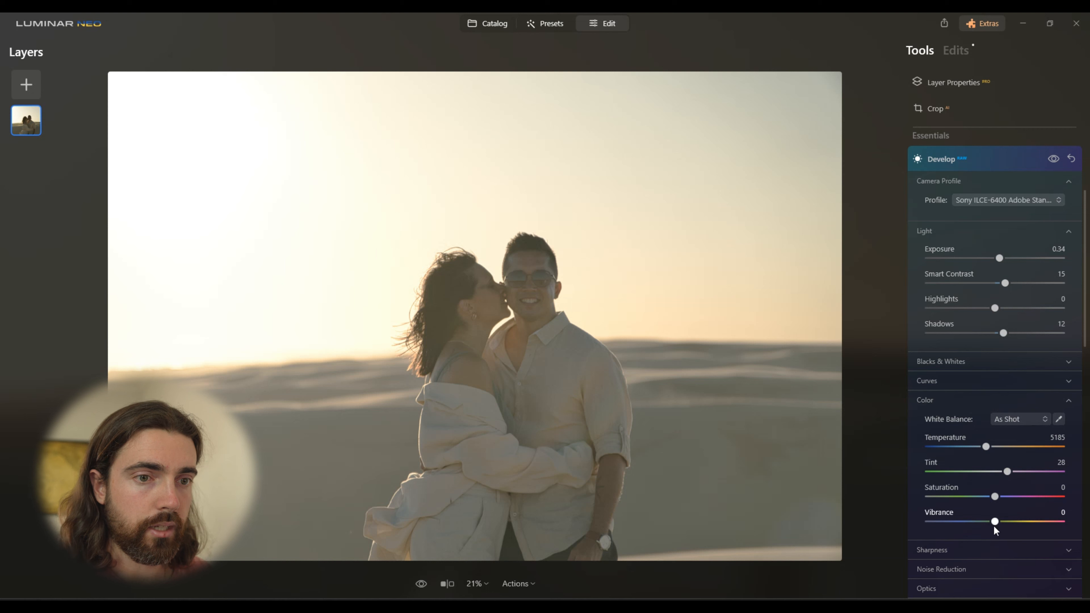
left_click(1002, 522)
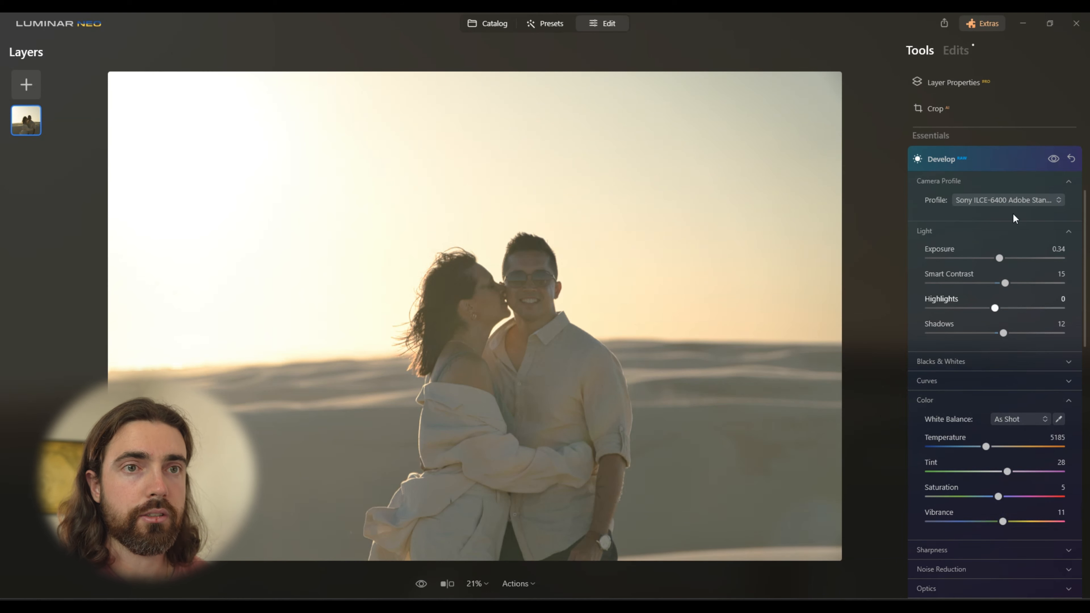
left_click(1004, 164)
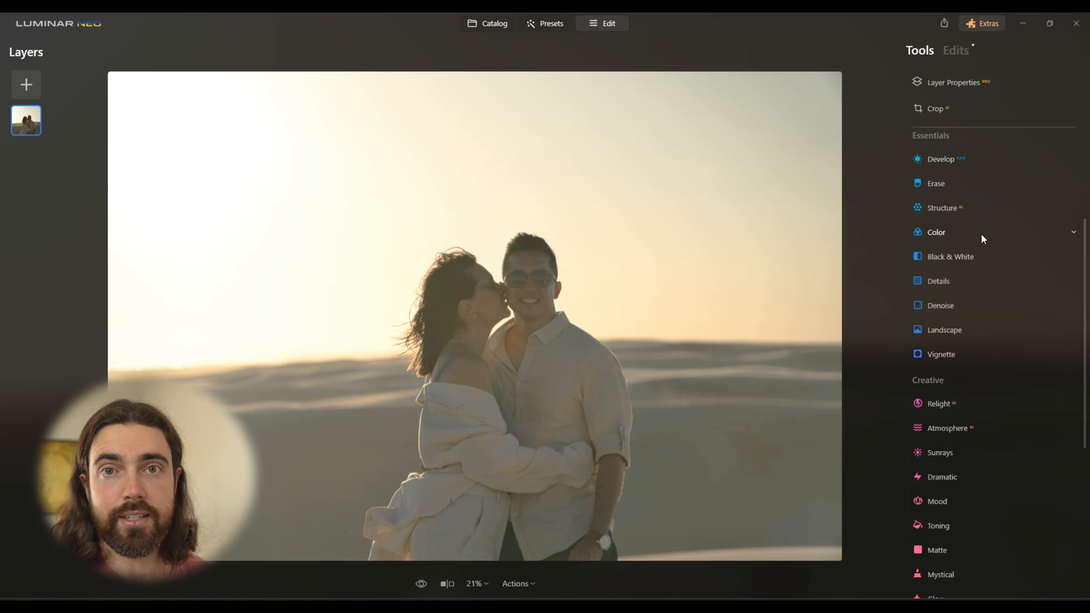
- Apply Noiseless at the Low level, checking the man's face at 100% zoom
scroll(983, 252, "up", 5)
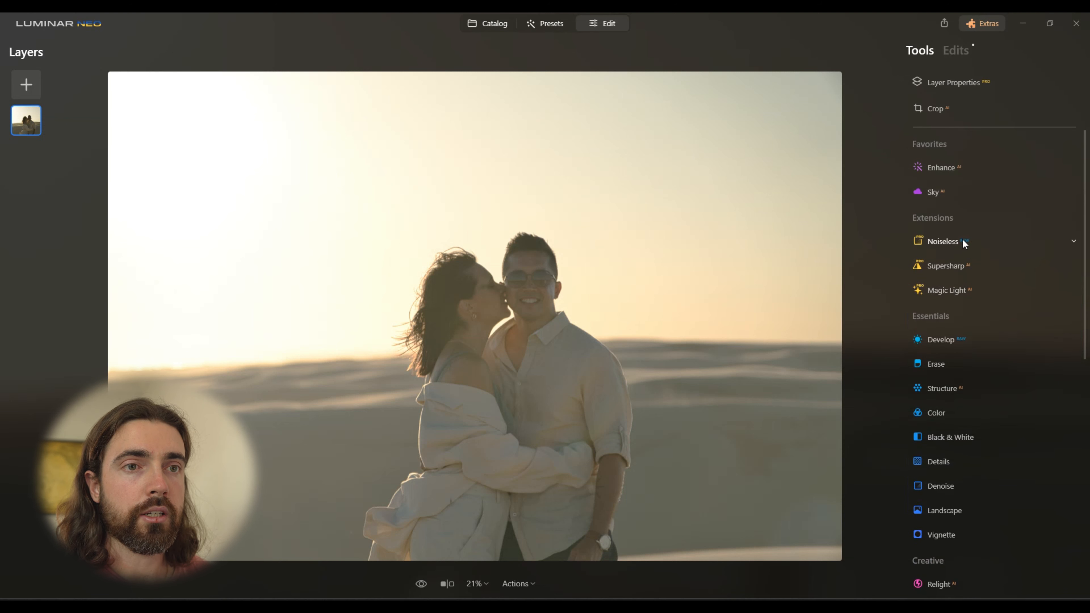
left_click(955, 242)
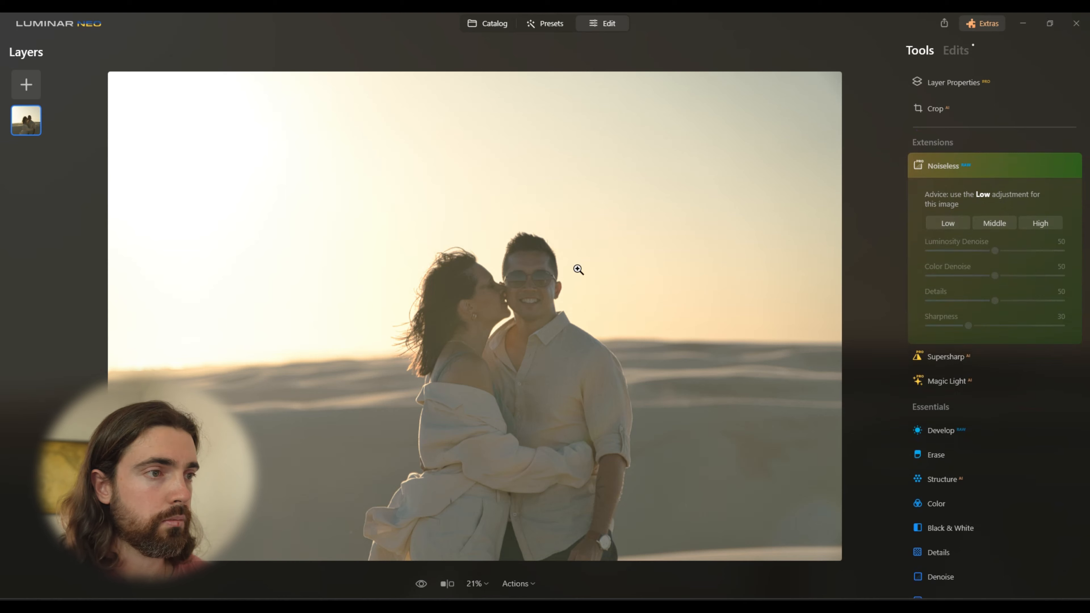
double_click(527, 275)
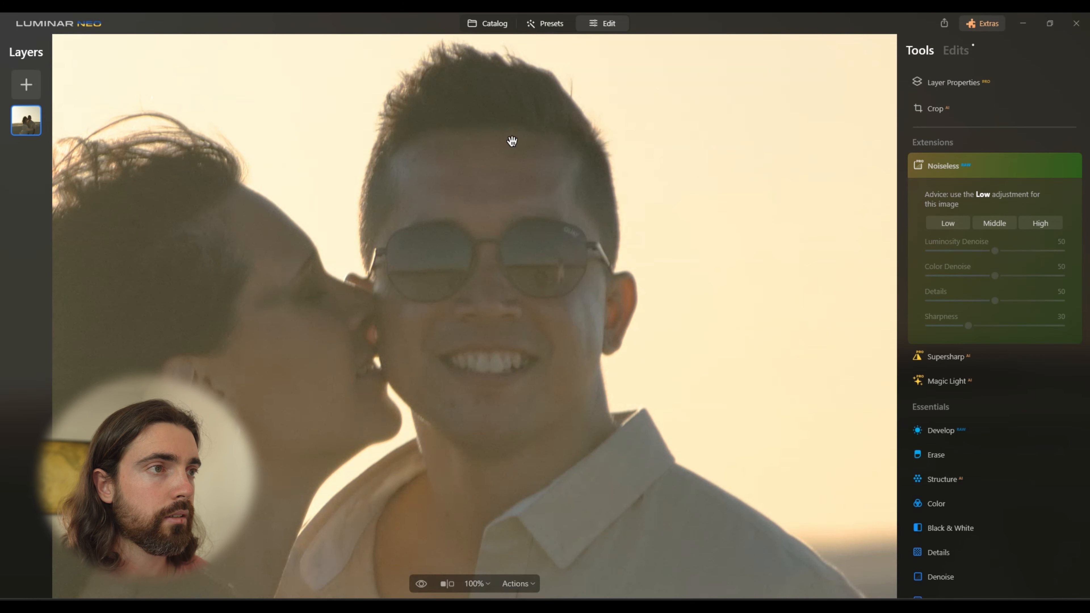
left_click(959, 226)
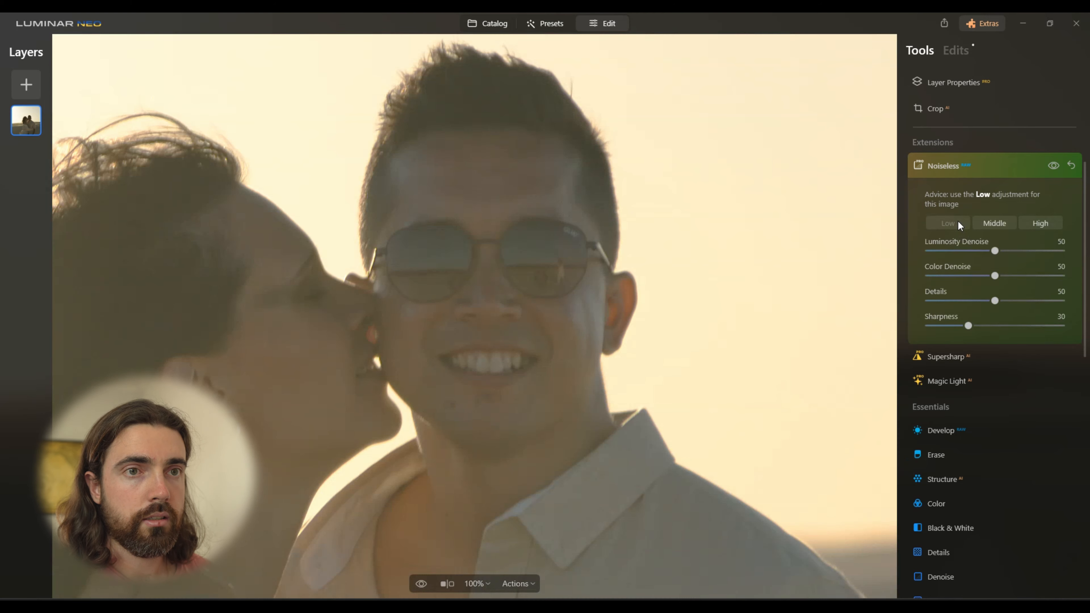
left_click(995, 166)
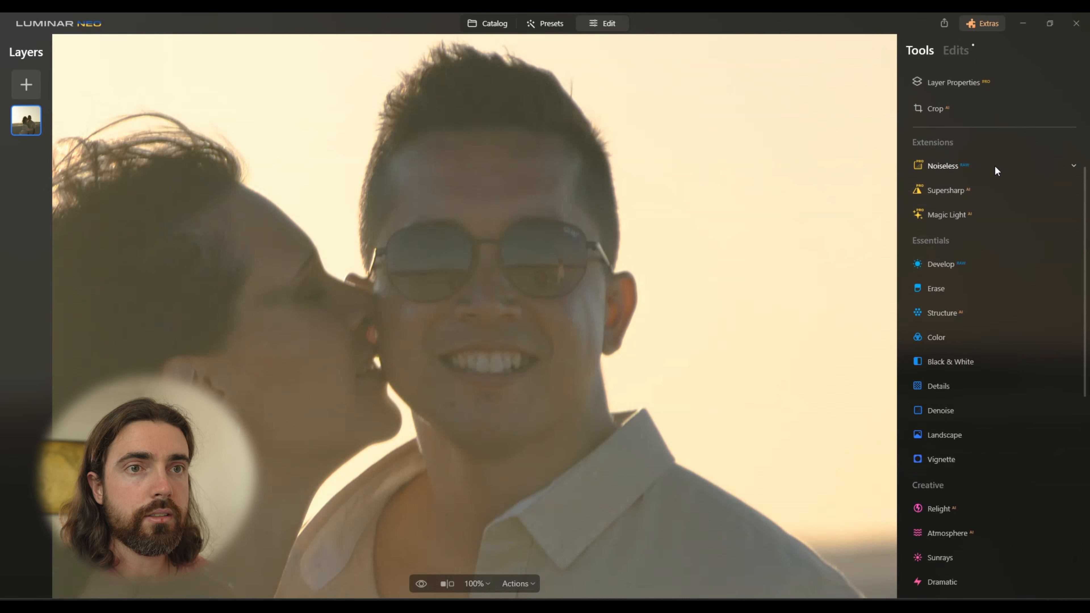
- Apply Supersharp at the Low level in Universal mode and compare the man's face before and after at 100% zoom
left_click(969, 190)
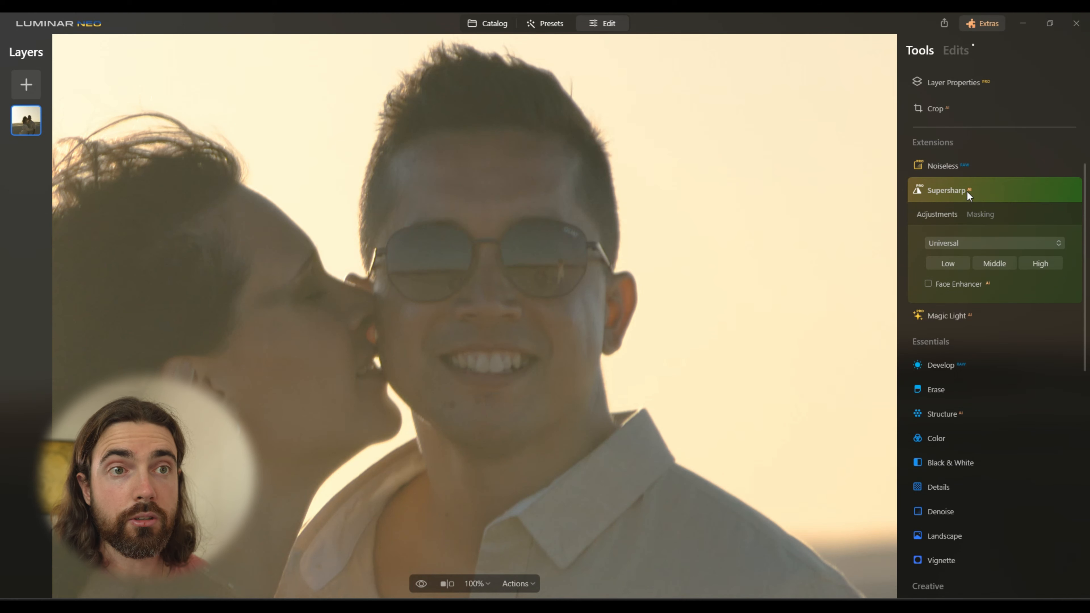
left_click(943, 262)
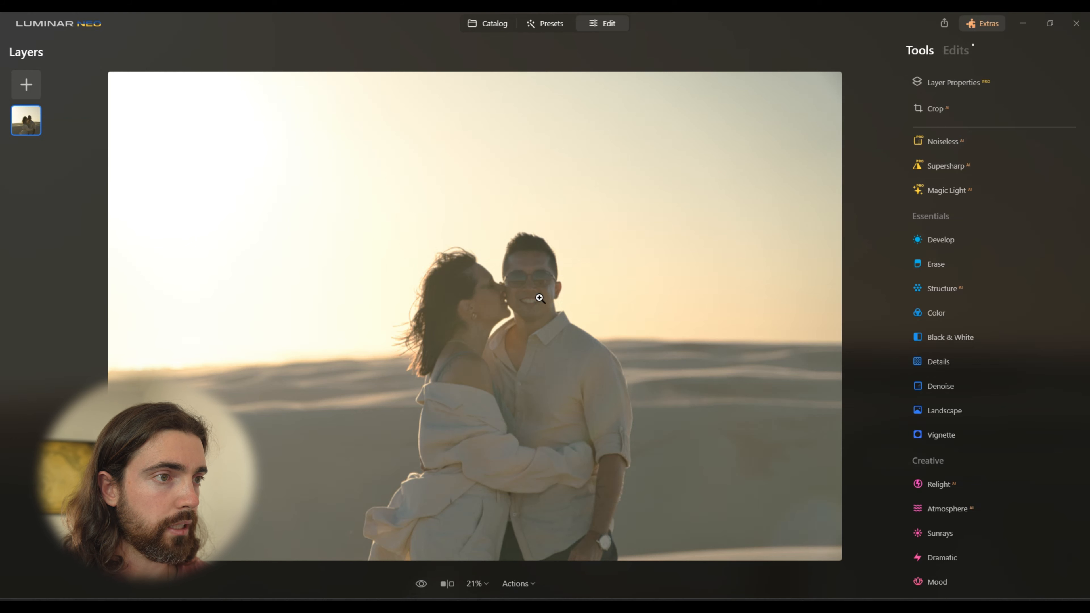
left_click(532, 266)
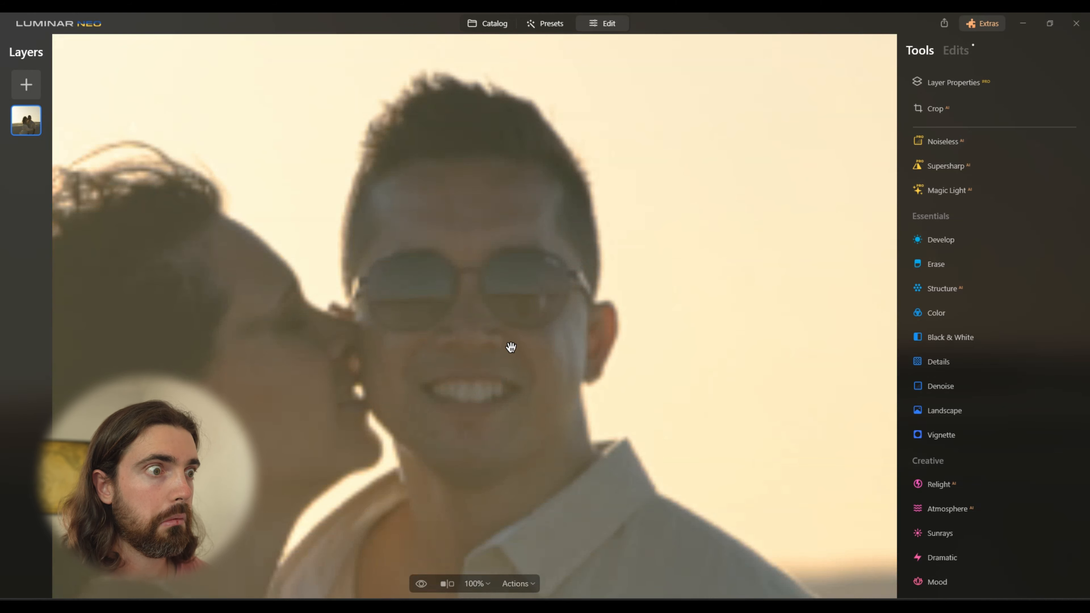
left_click_drag(550, 343, 537, 313)
left_click(421, 585)
left_click(421, 585)
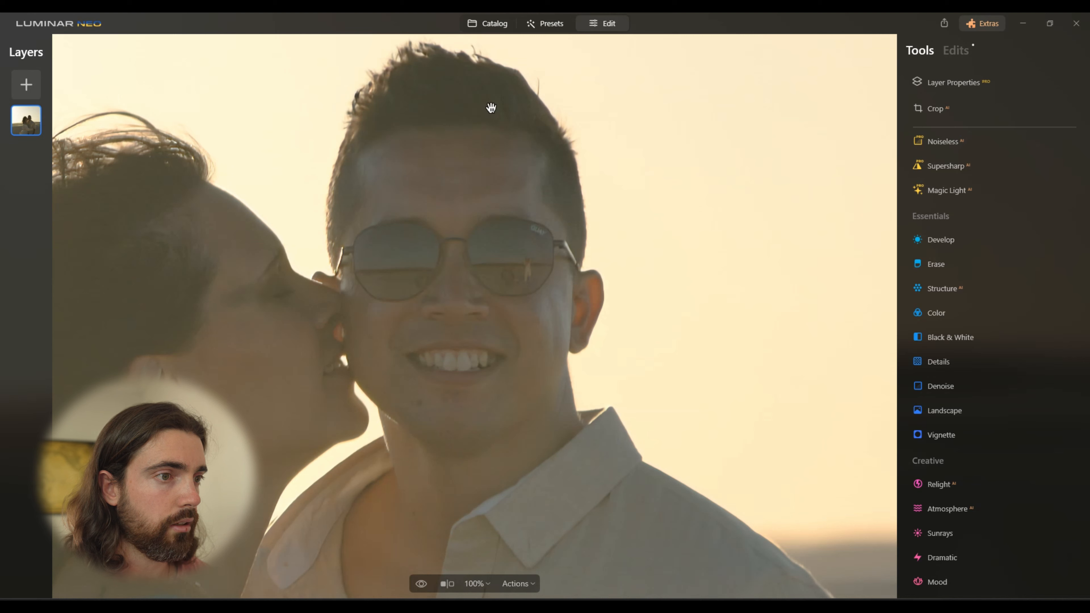
left_click(542, 360)
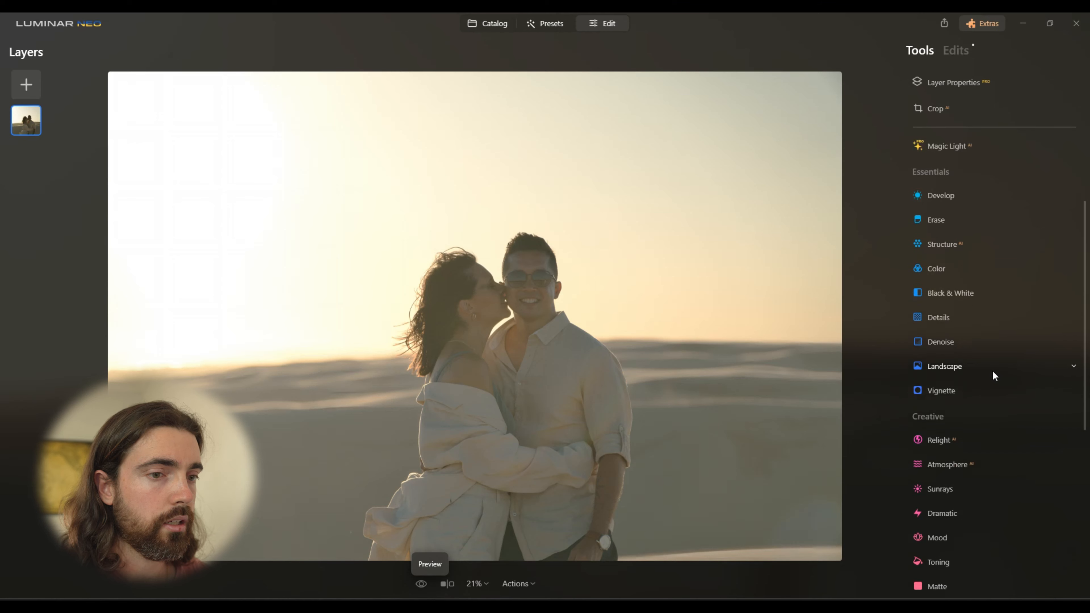
- Relight the couple with Relight, setting Brightness Near to 27 and Depth to 2
scroll(993, 374, "down", 2)
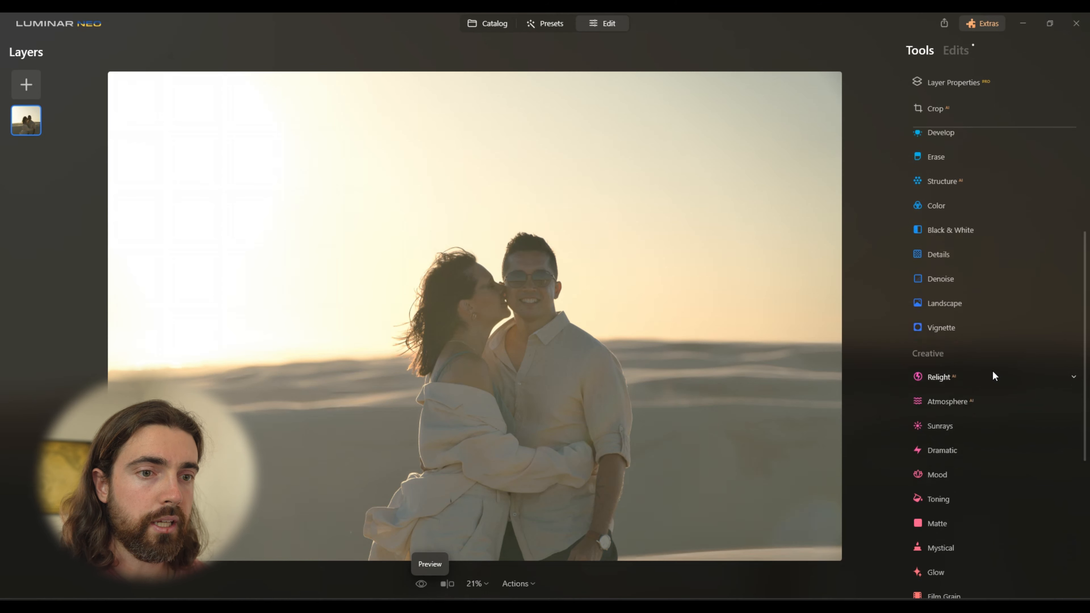
left_click(954, 348)
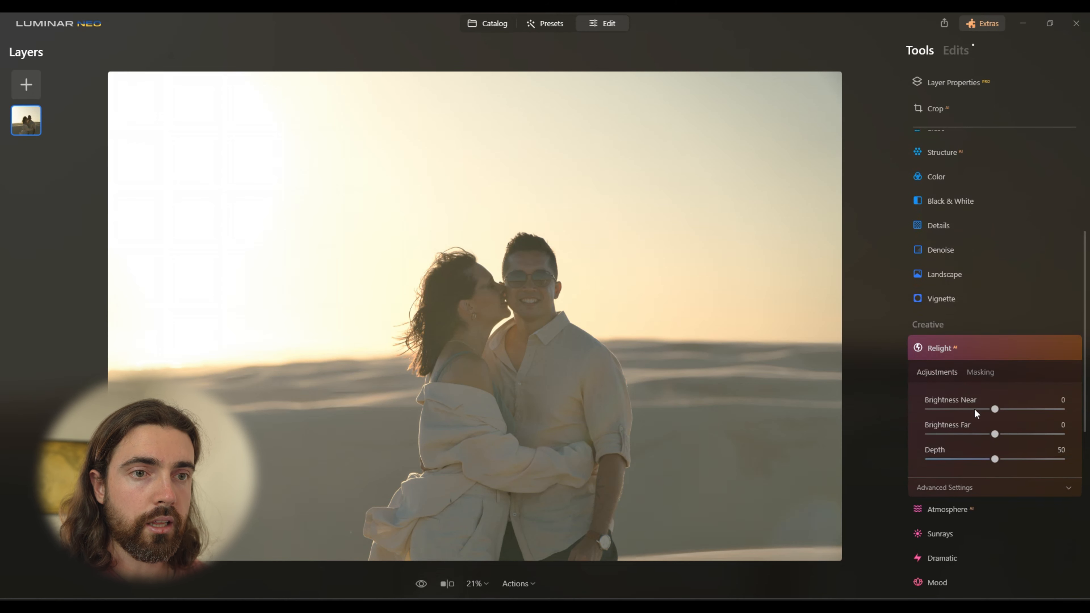
left_click_drag(992, 459, 952, 458)
left_click_drag(994, 409, 1007, 409)
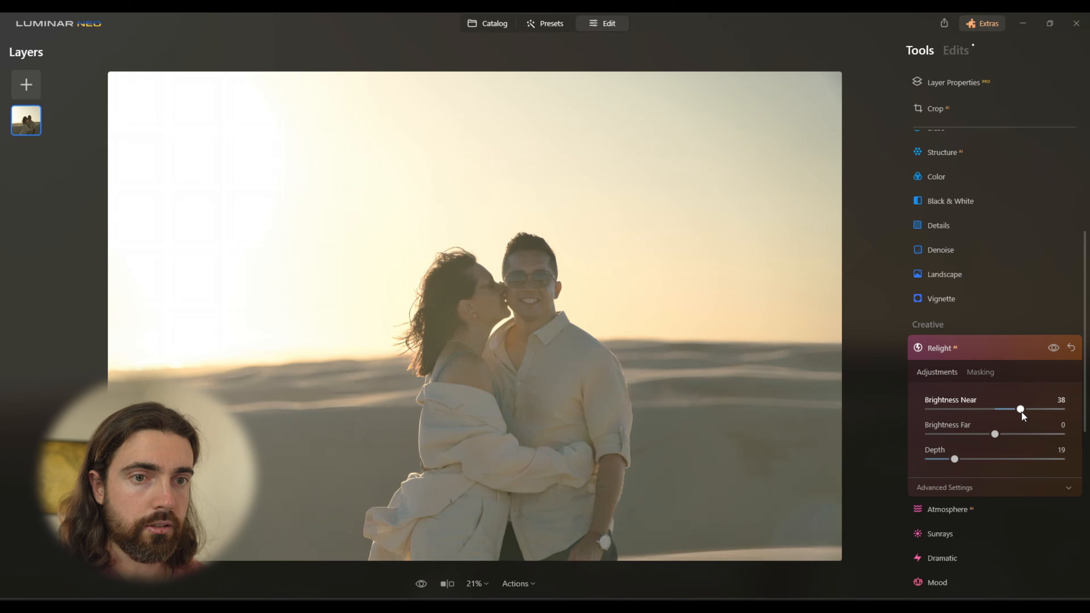
left_click_drag(1025, 413, 1072, 410)
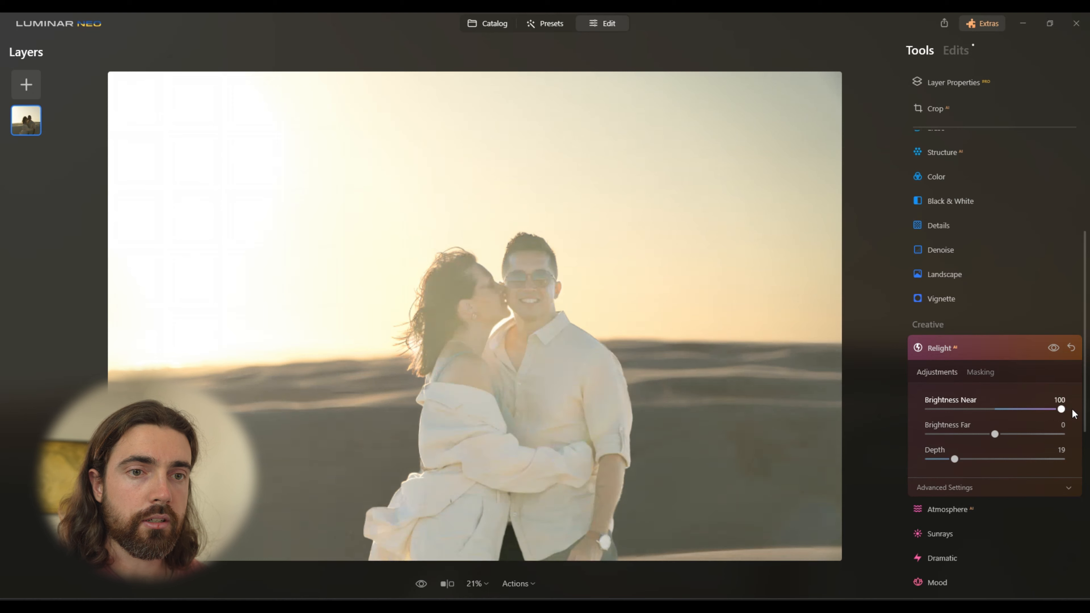
left_click_drag(953, 460, 1042, 458)
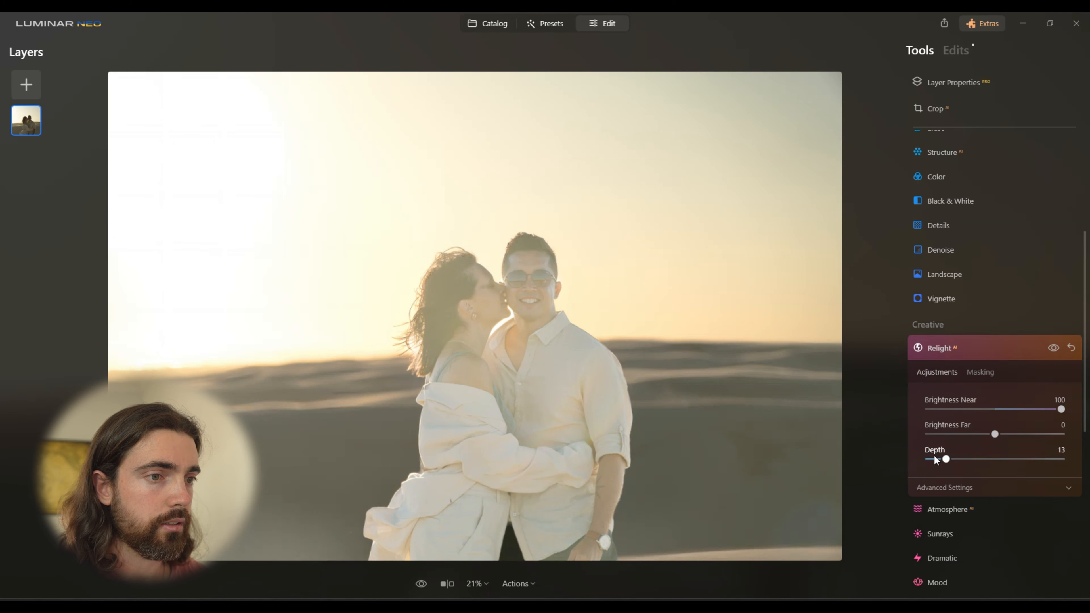
left_click_drag(1030, 456, 936, 460)
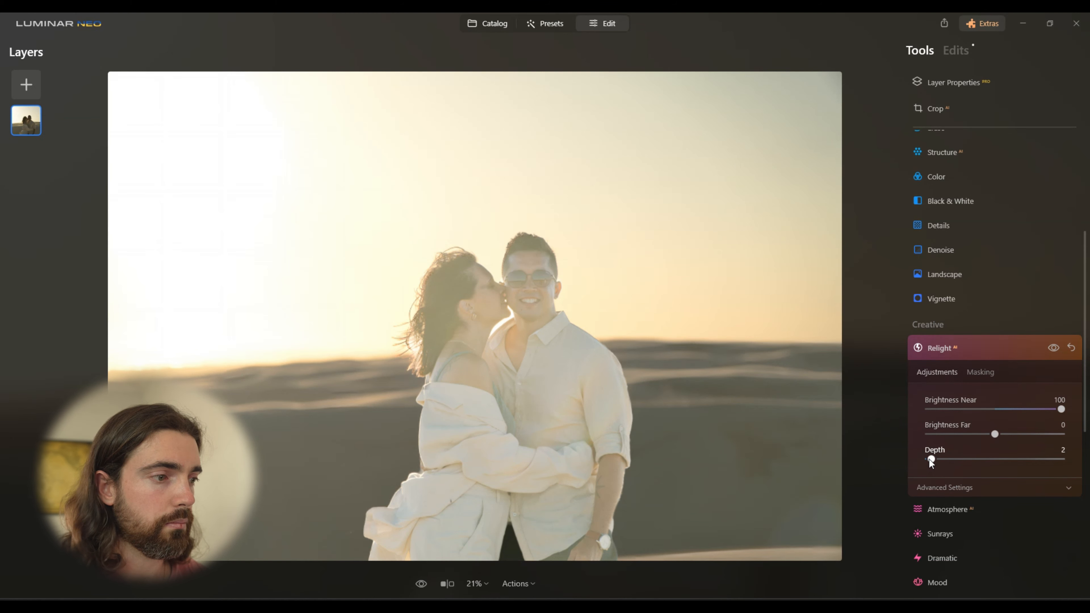
left_click_drag(1061, 409, 1013, 412)
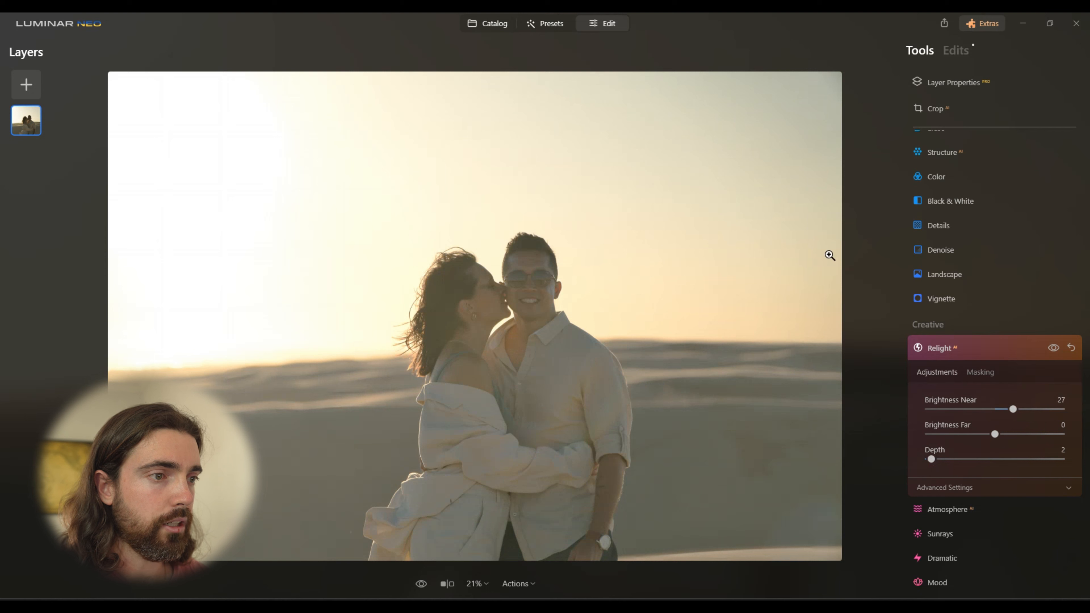
left_click(1017, 351)
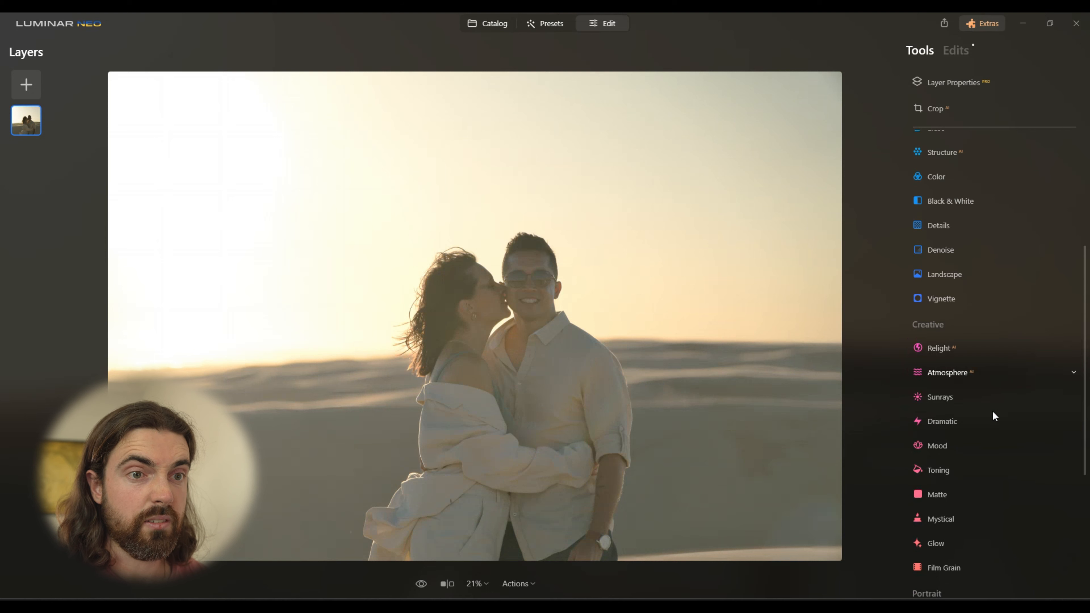
- Brighten the couple's faces by setting Face Light to 11 in the Face tool
scroll(979, 442, "down", 5)
scroll(981, 438, "down", 1)
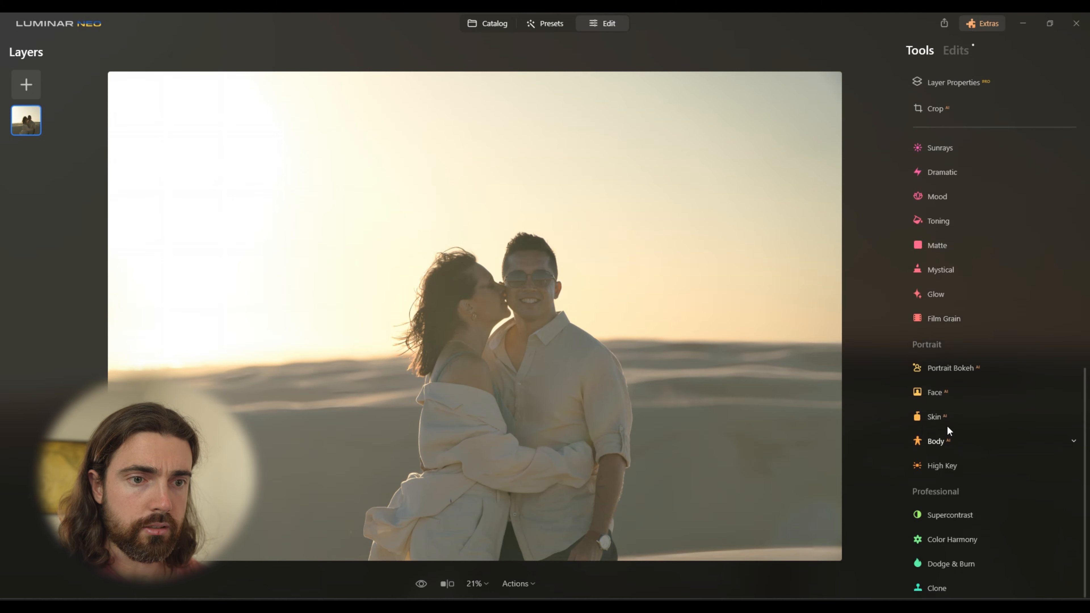
left_click(942, 391)
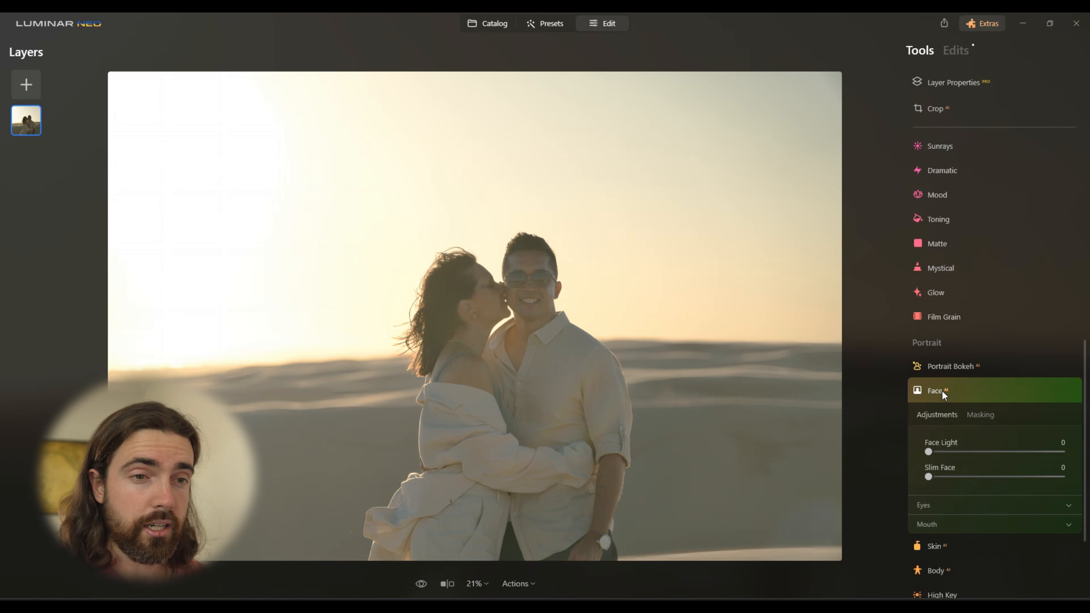
mouse_move(928, 453)
left_mouse_down()
mouse_move(960, 456)
mouse_move(944, 455)
left_mouse_up()
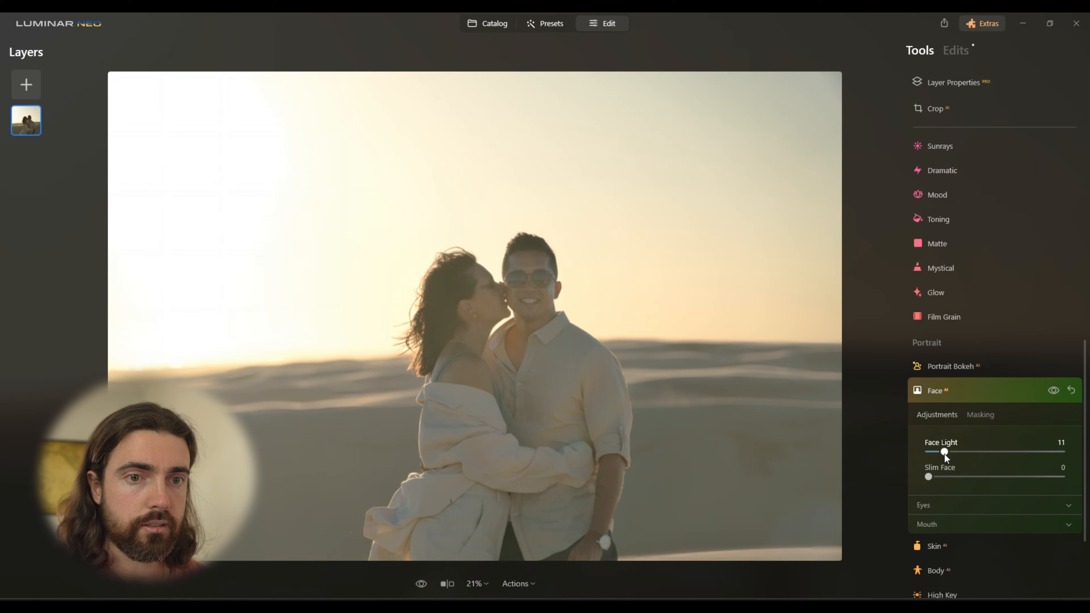
left_click(995, 383)
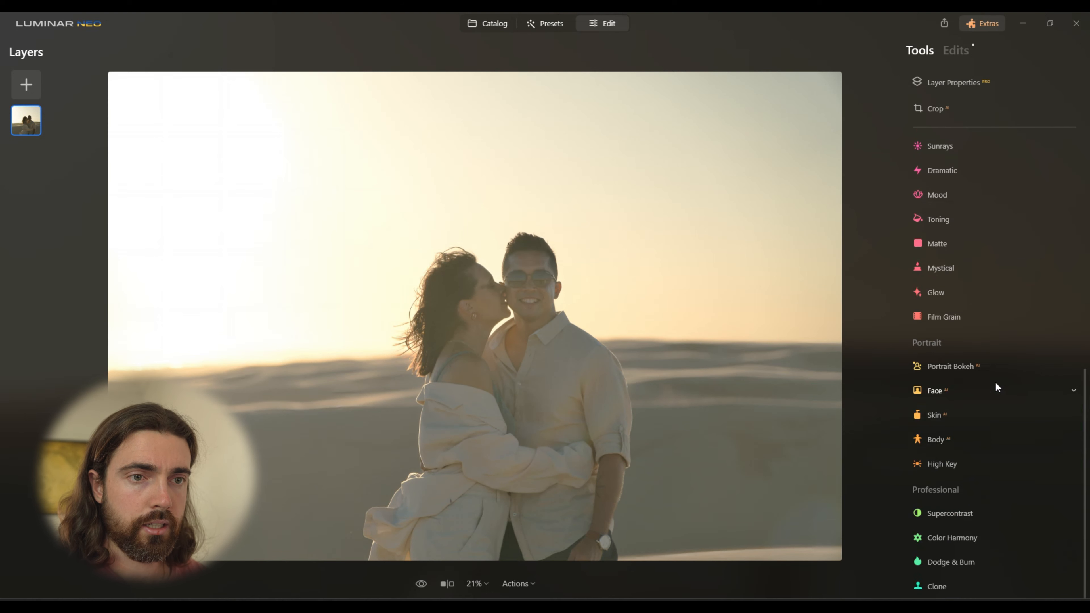
- Blur the background behind the couple with Portrait Bokeh at an amount of 30
left_click(970, 366)
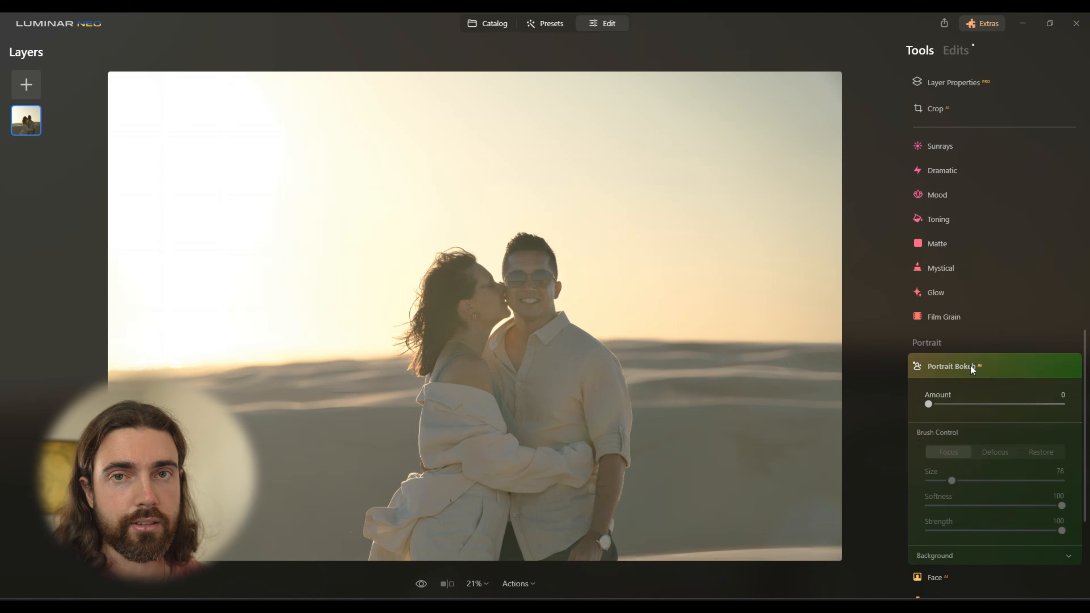
left_click_drag(931, 404, 961, 406)
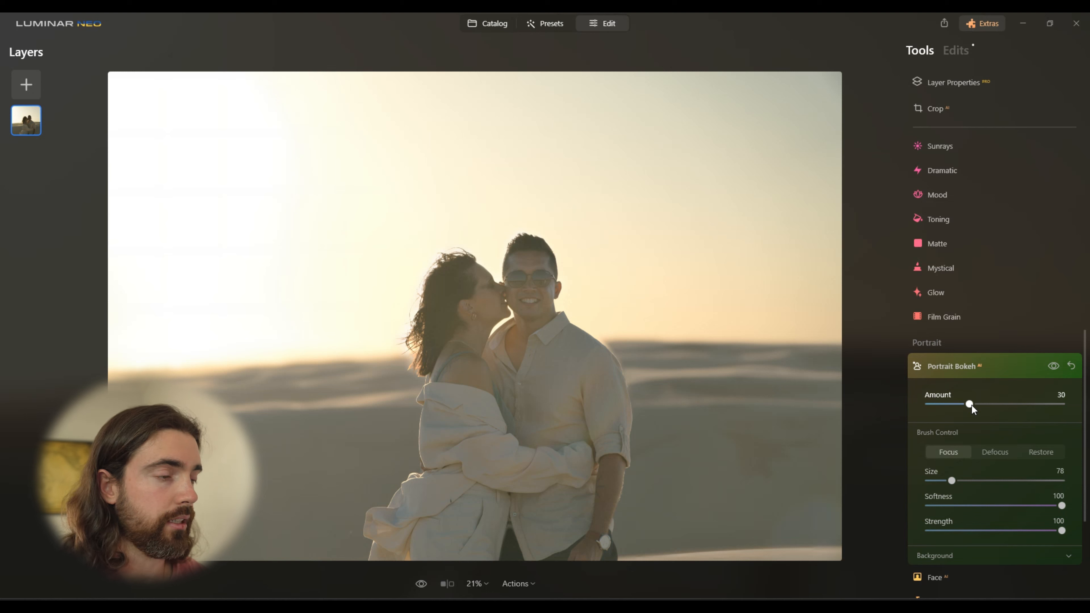
- Try a Portrait Bokeh amount of 67, and return the amount to 30
left_click_drag(972, 405, 1021, 406)
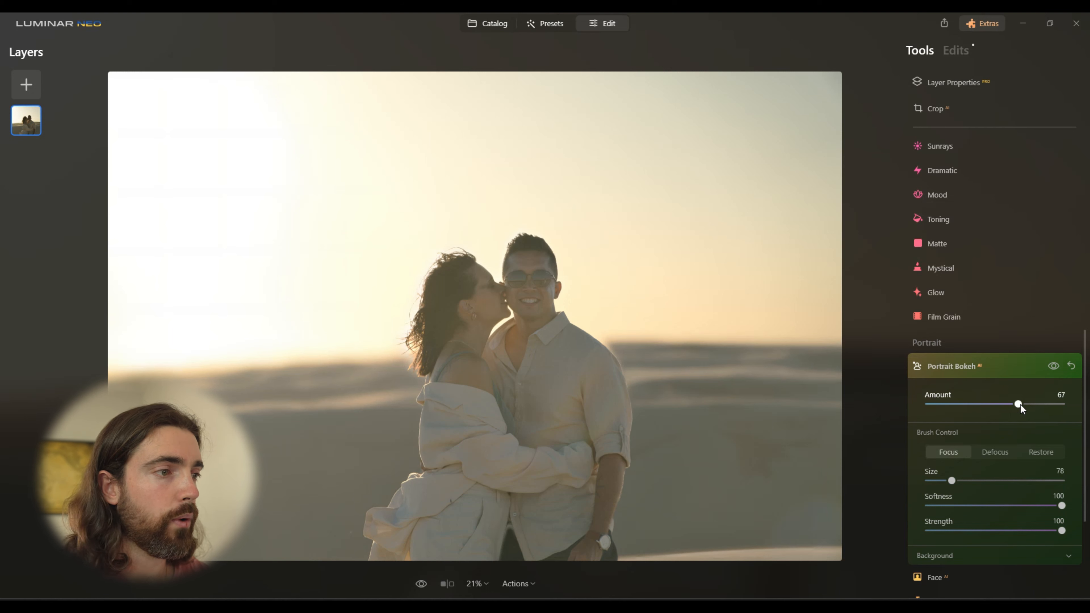
left_click_drag(1019, 404, 970, 407)
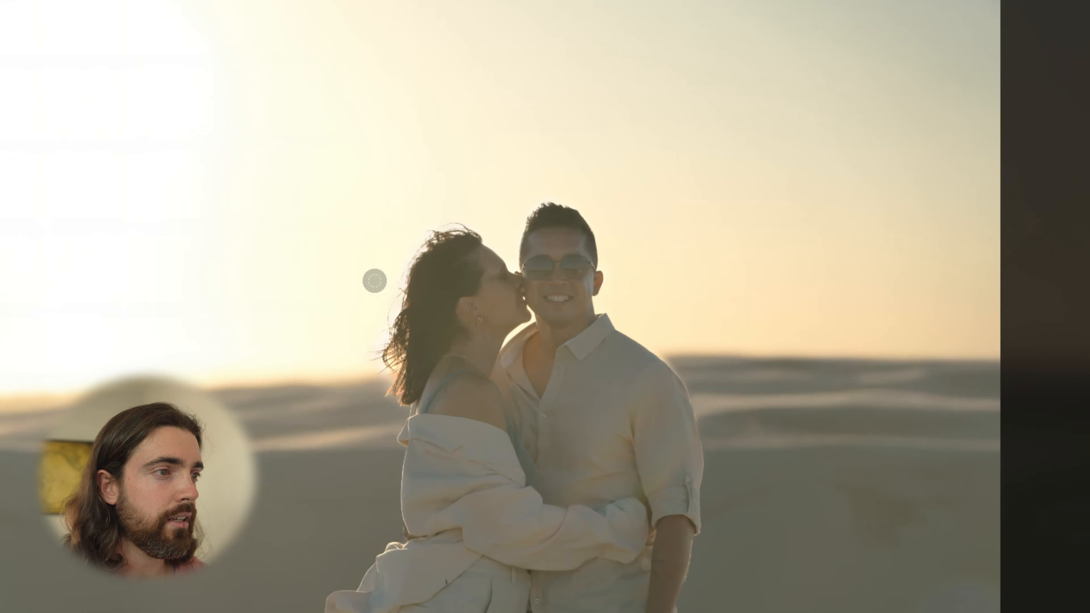
- Bring the woman's flyaway hair and the top of the man's head into focus using the Focus brush at size 42
left_click_drag(449, 303, 451, 304)
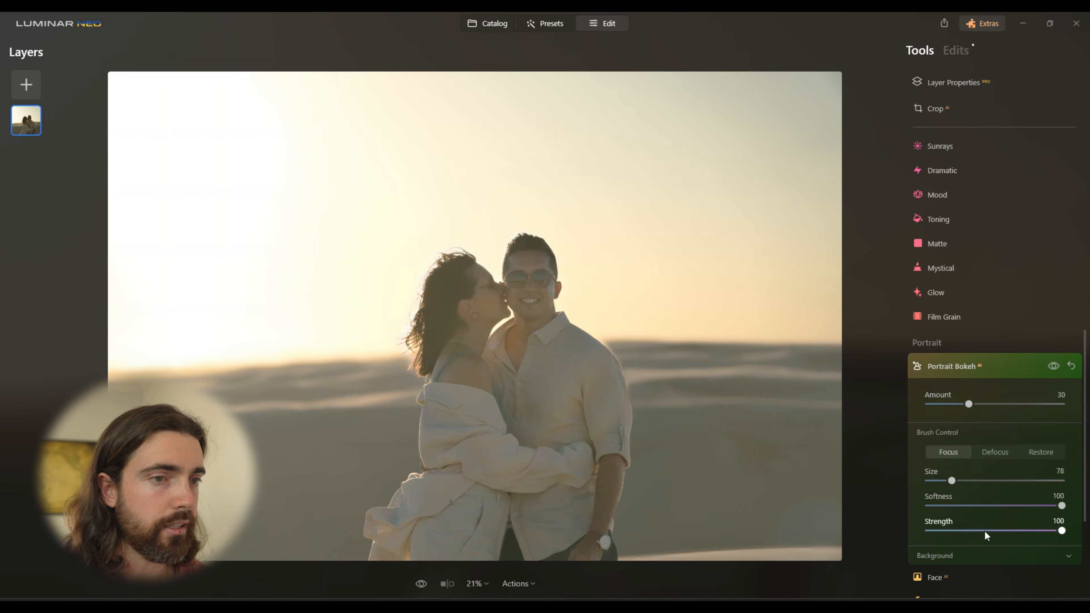
left_click_drag(951, 481, 934, 474)
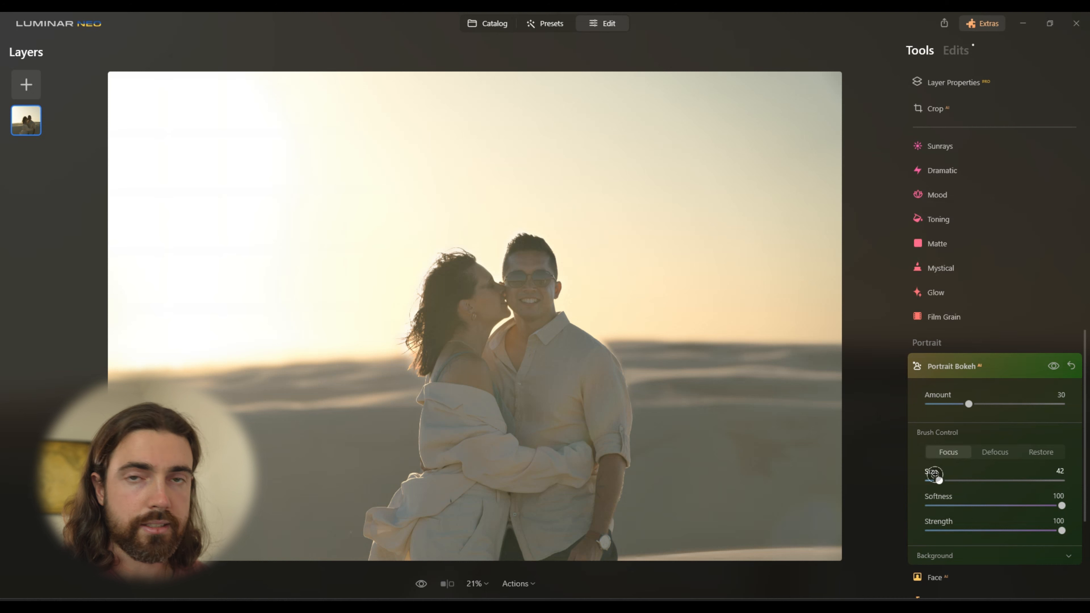
mouse_move(428, 270)
left_mouse_down()
mouse_move(404, 302)
mouse_move(421, 263)
left_mouse_up()
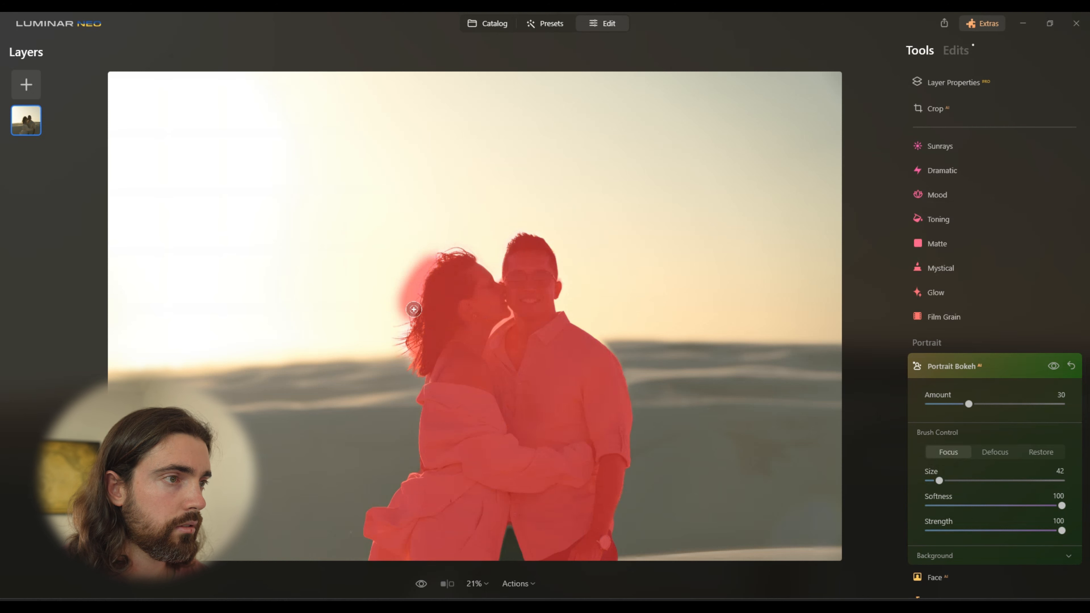
mouse_move(415, 292)
left_mouse_down()
mouse_move(445, 248)
mouse_move(523, 226)
mouse_move(508, 237)
mouse_move(517, 235)
left_mouse_up()
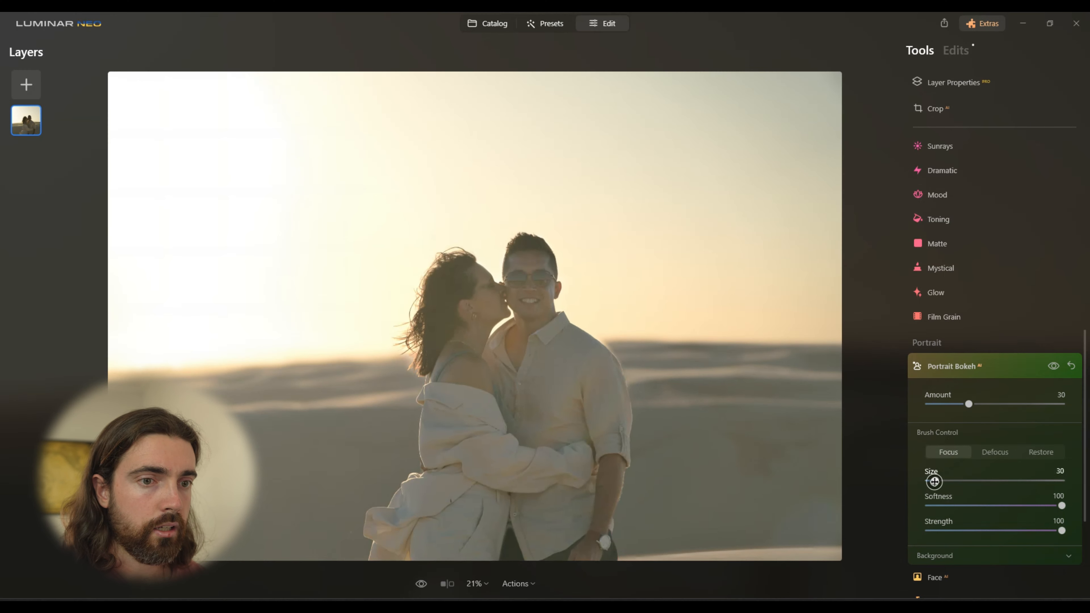
- Extend the in-focus area along the man's shoulder beside his collar using the Focus brush at size 28
left_click(934, 481)
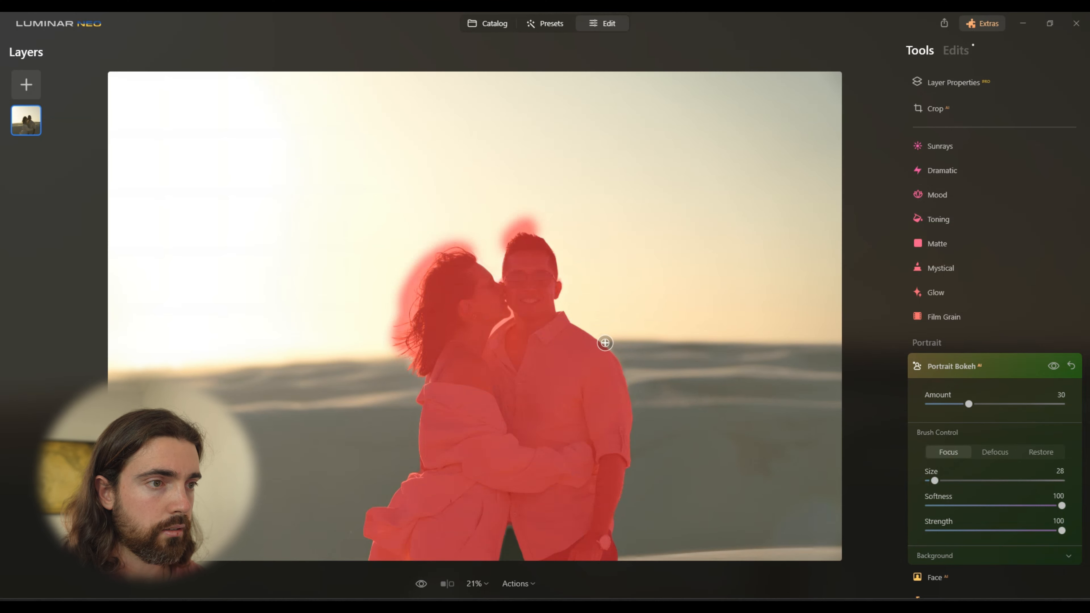
left_click_drag(601, 342, 567, 319)
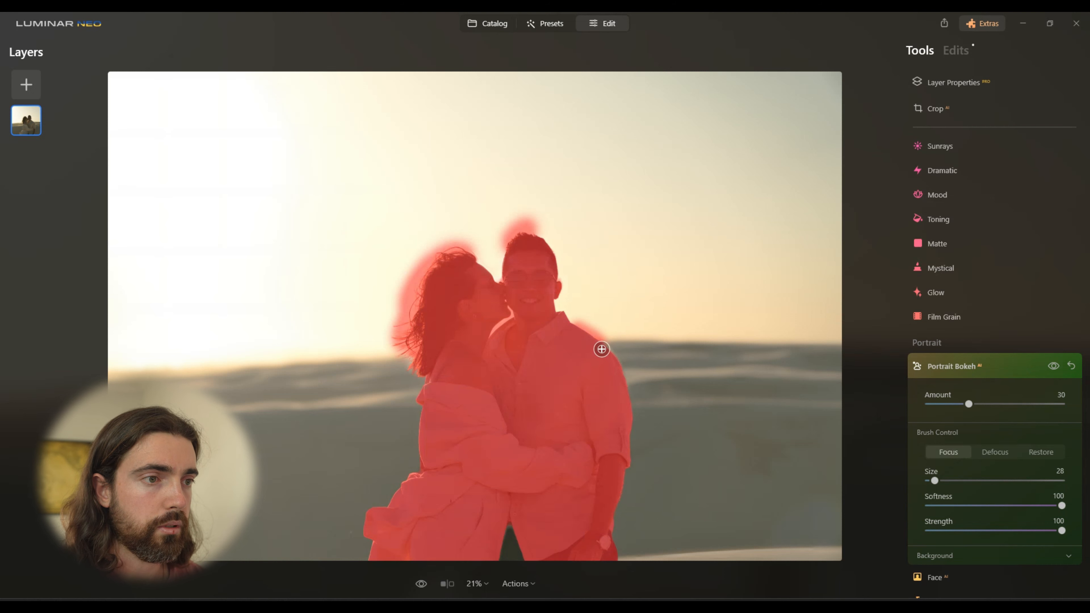
left_click(1013, 370)
- Place a Sunrays sun center in the bright upper-left sky of the photo
scroll(1002, 327, "up", 3)
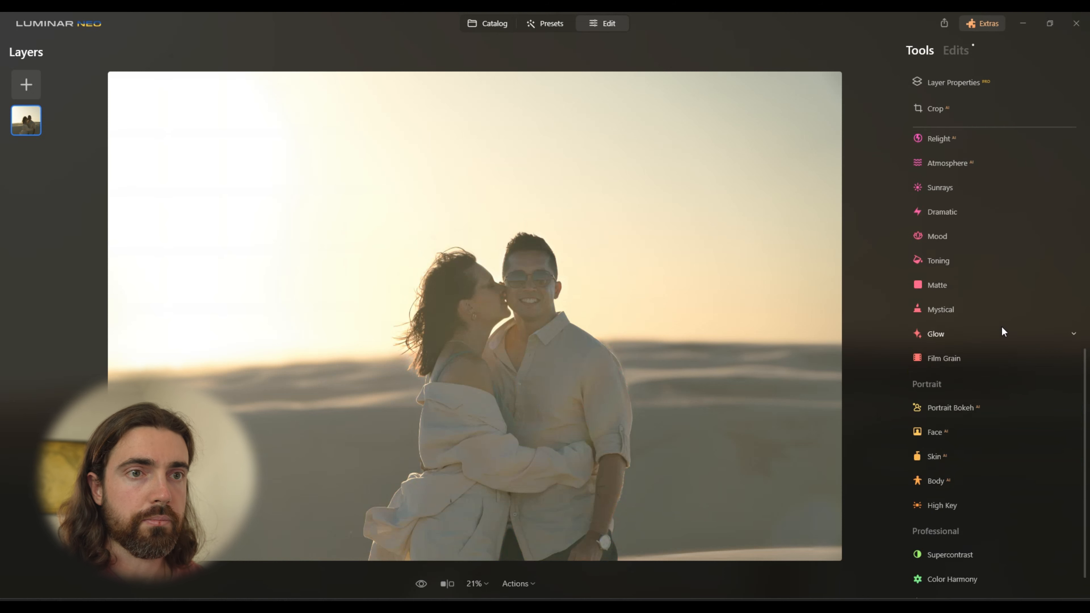
scroll(1000, 330, "up", 2)
left_click(960, 350)
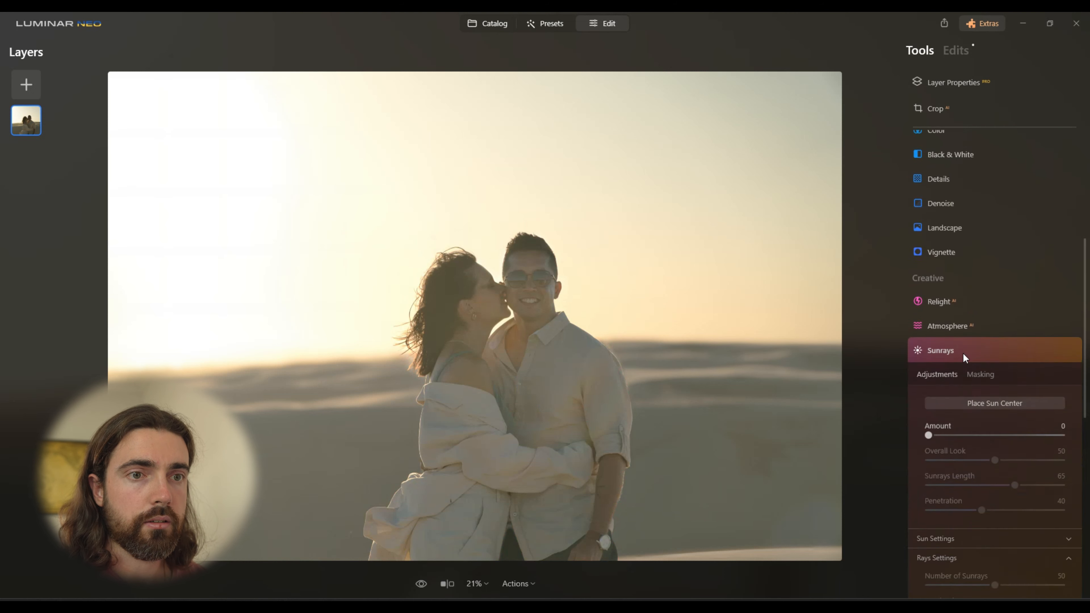
left_click(996, 332)
mouse_move(333, 172)
left_mouse_down()
mouse_move(206, 172)
mouse_move(176, 125)
left_mouse_up()
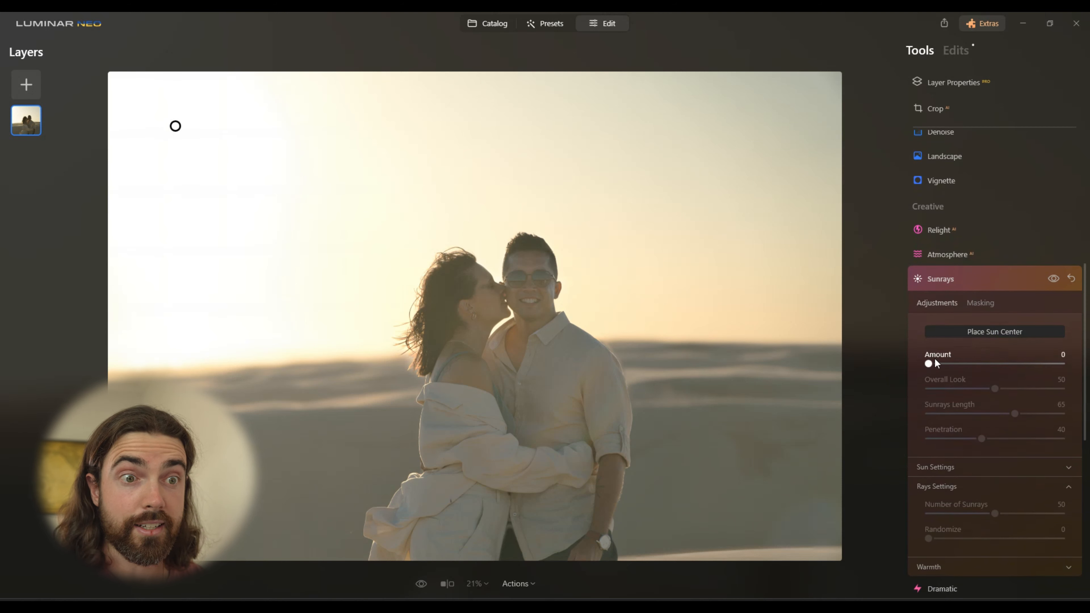
- Set the Sunrays Amount to 19, Sunrays Length to 47 and Penetration to 20
left_click_drag(928, 365, 972, 369)
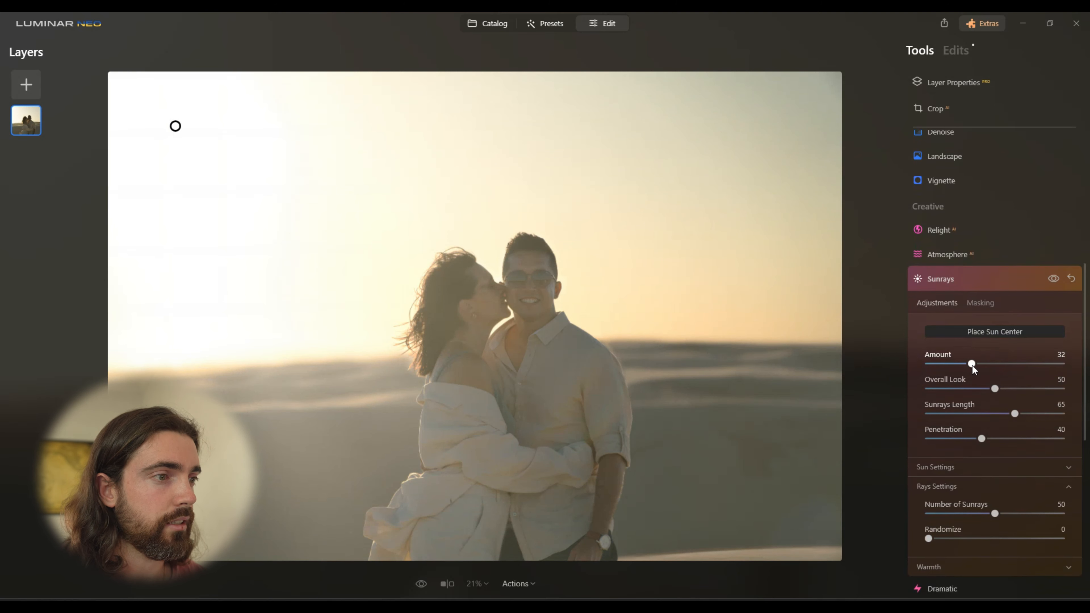
left_click_drag(980, 438, 944, 438)
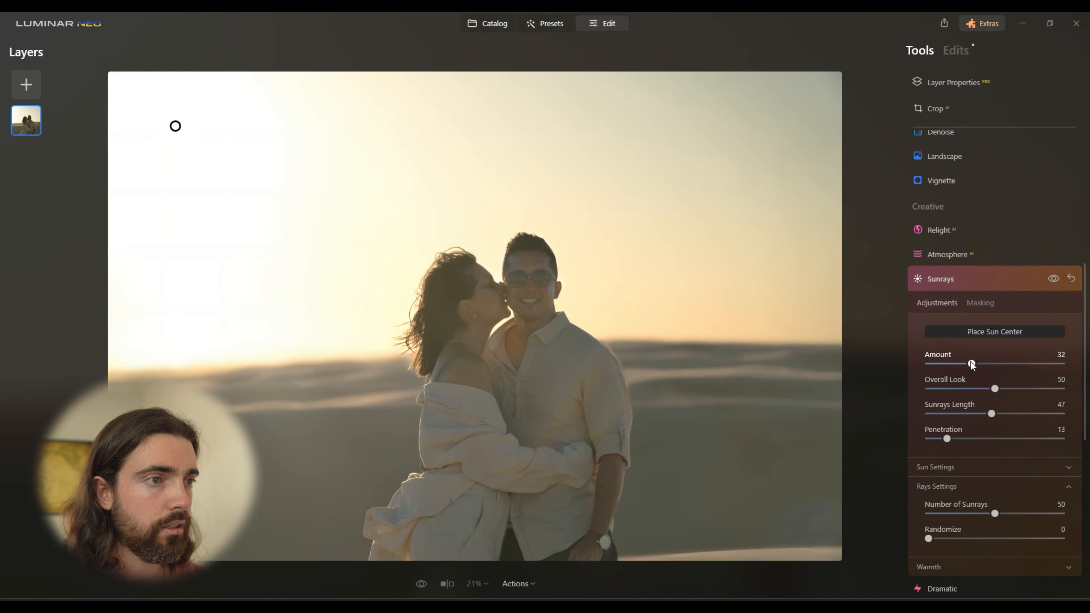
mouse_move(972, 365)
left_mouse_down()
mouse_move(1077, 372)
mouse_move(953, 365)
left_mouse_up()
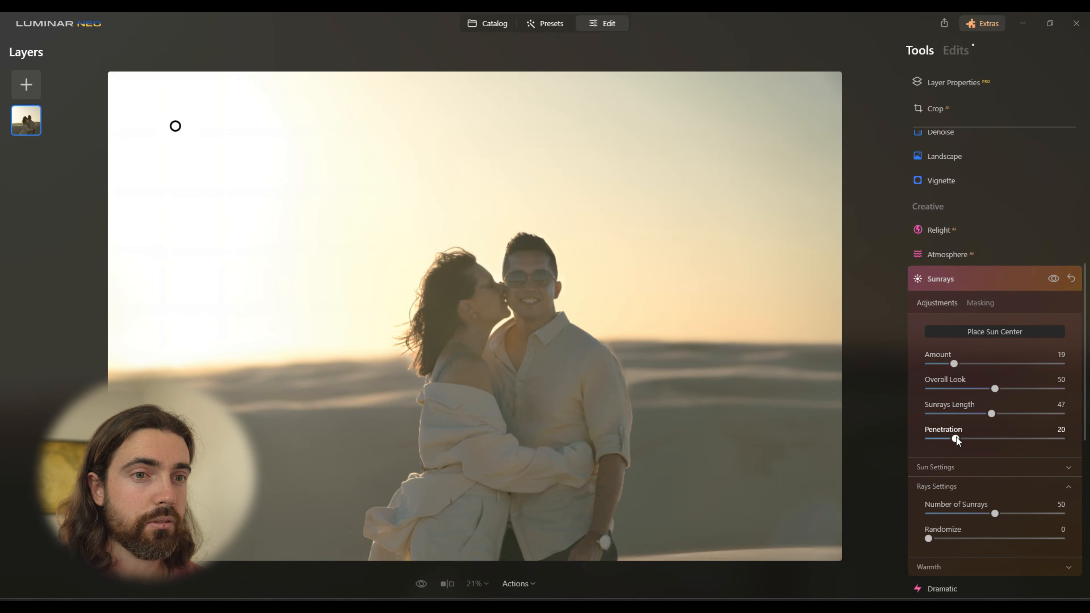
left_click(983, 280)
- Start a new Develop adjustment restricted to the couple with the AI Human mask
scroll(994, 297, "up", 7)
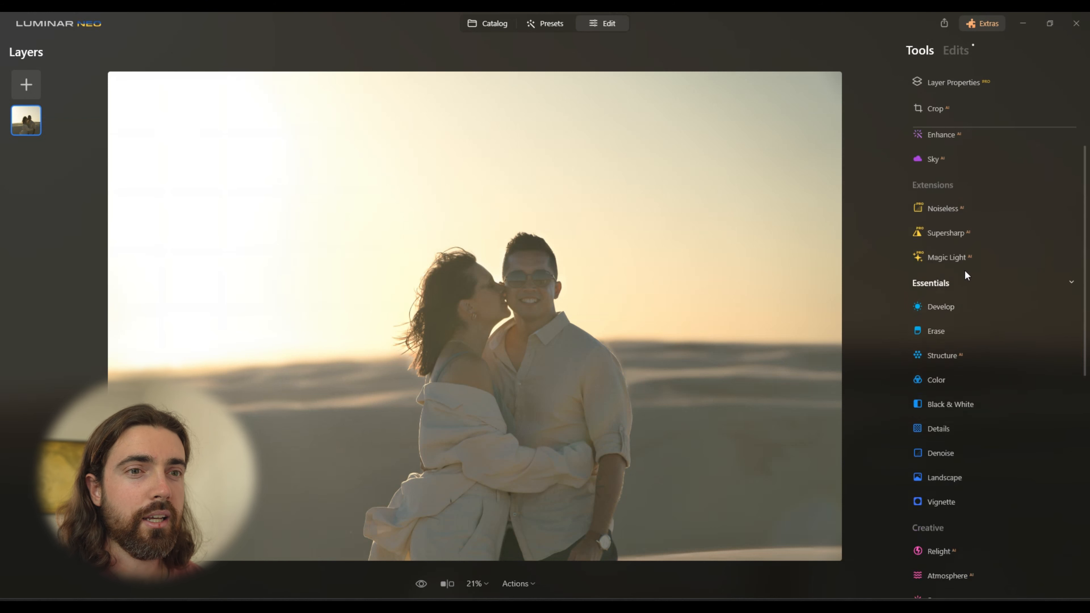
left_click(960, 325)
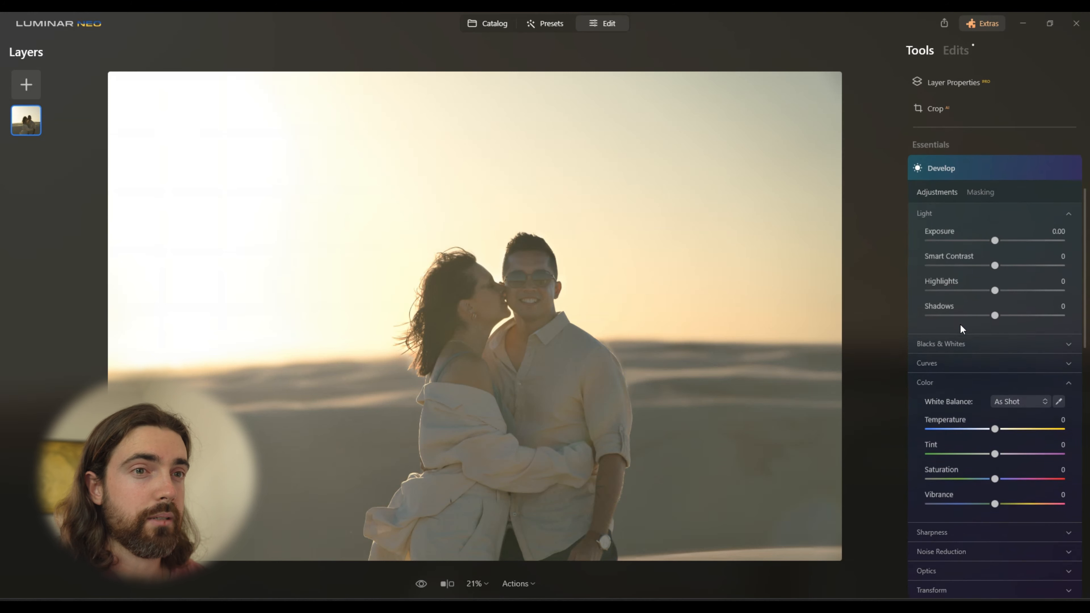
left_click(982, 192)
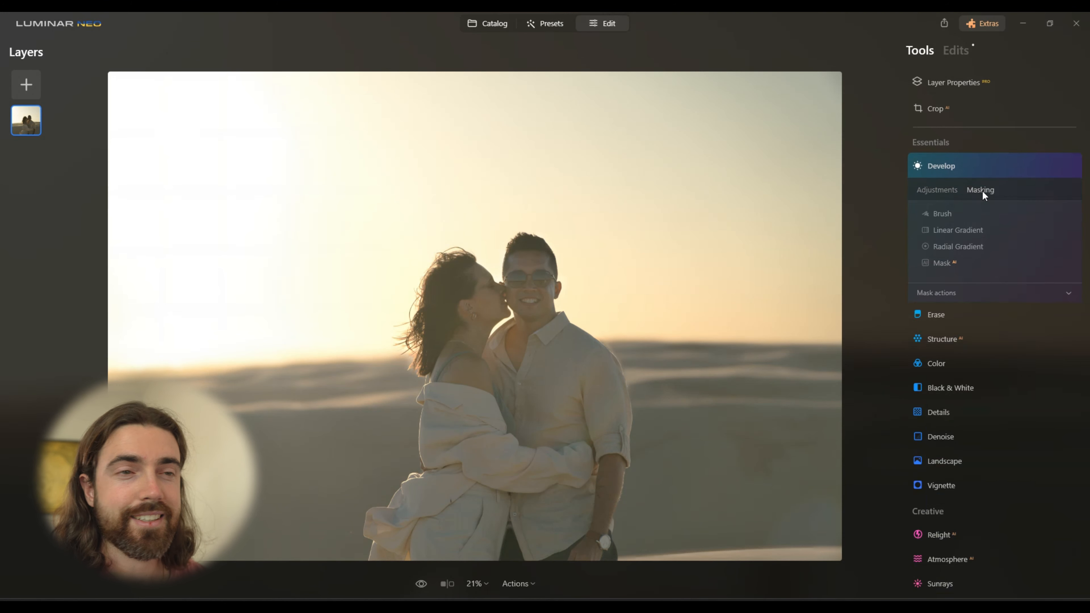
left_click(936, 264)
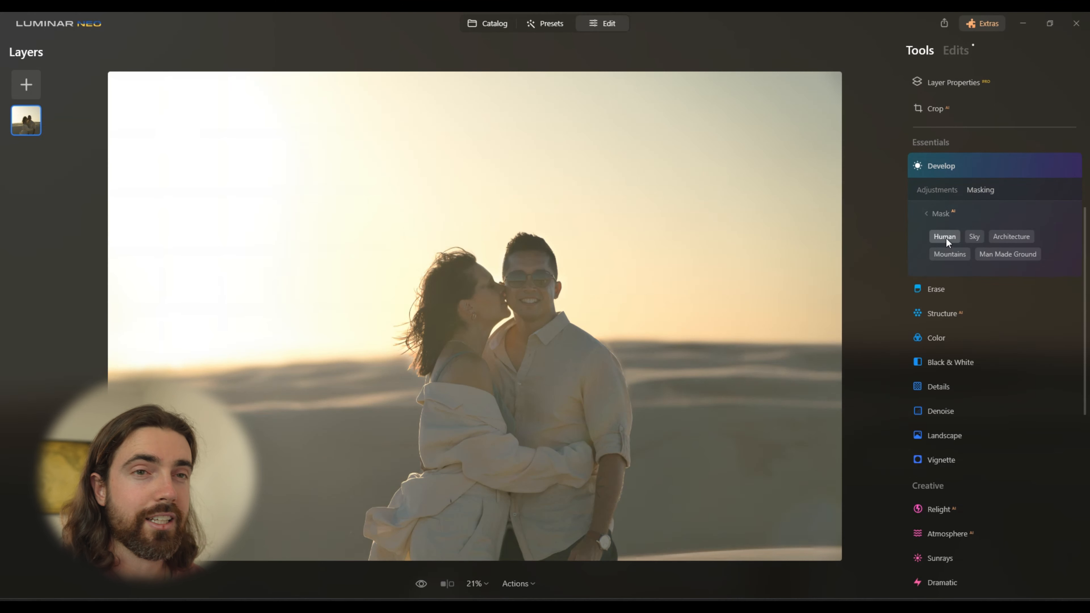
left_click(945, 238)
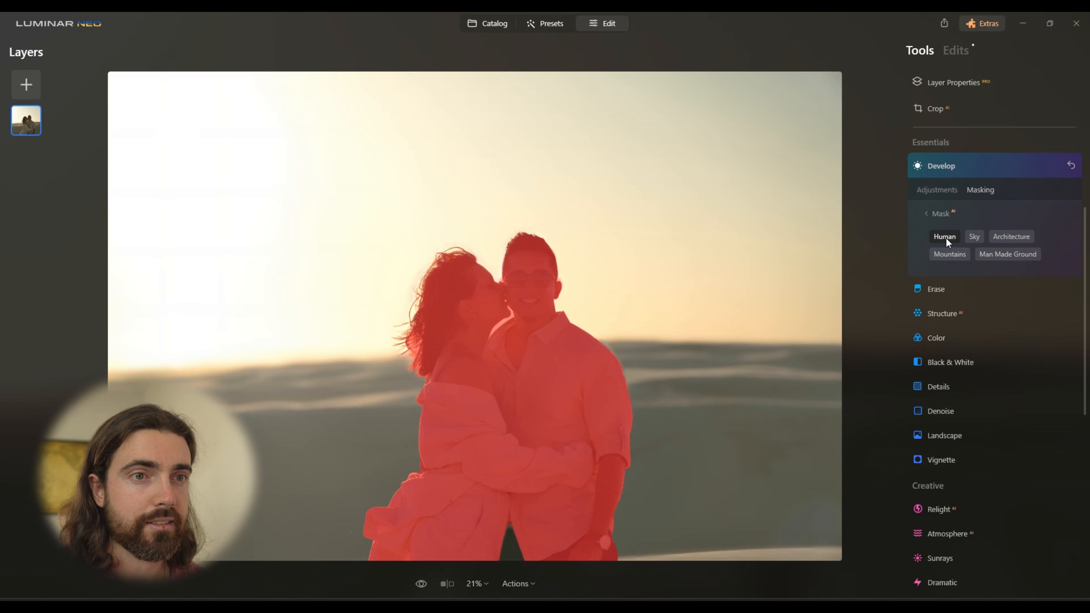
- Set Shadows to 53 and Smart Contrast to 21 for the masked couple
left_click(942, 196)
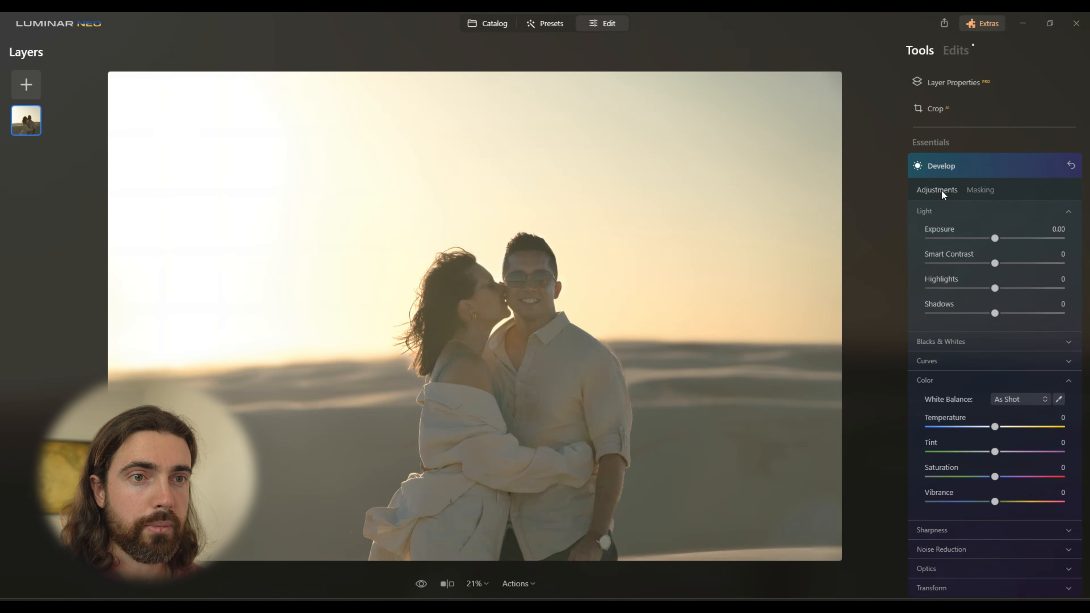
left_click_drag(995, 313, 1010, 314)
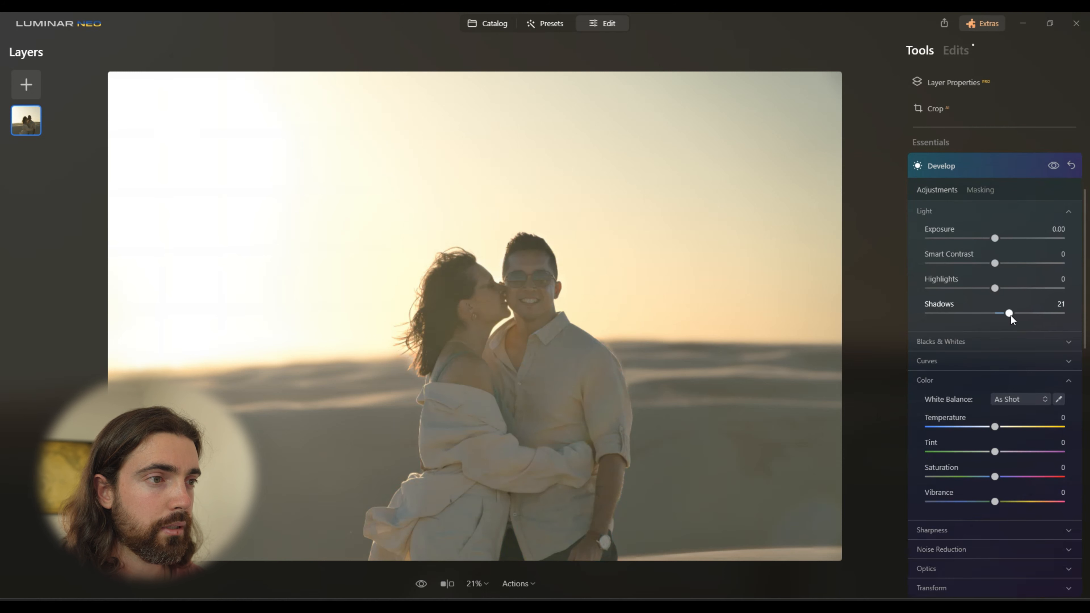
left_click_drag(995, 263, 1007, 266)
- Shape the masked couple's tone curve into an S by lowering the darker tones and raising the brighter ones
left_click(986, 362)
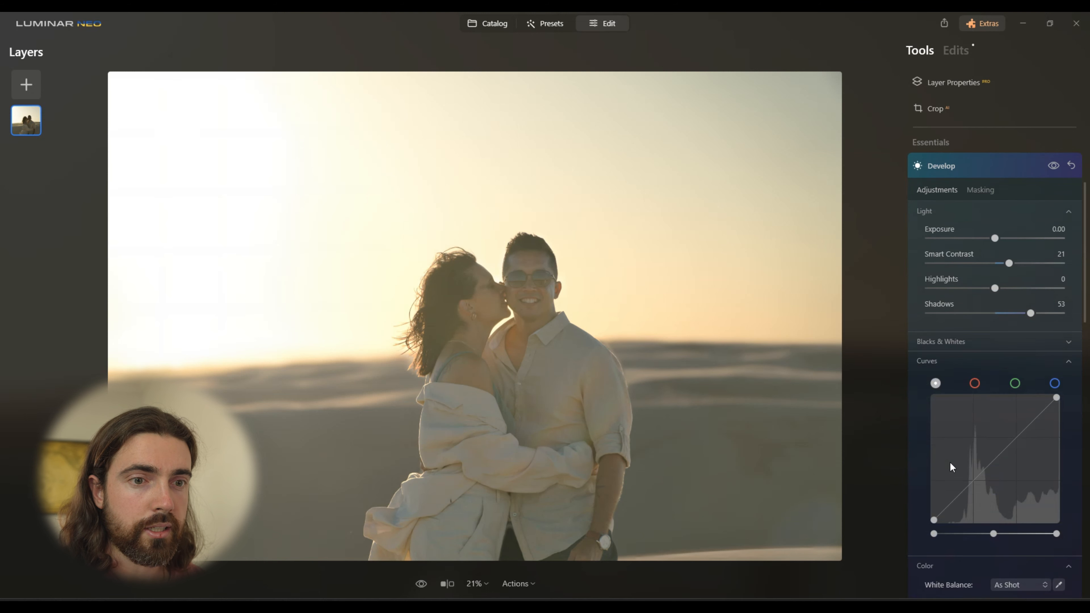
left_click_drag(970, 483, 974, 487)
left_click_drag(1014, 448, 1016, 427)
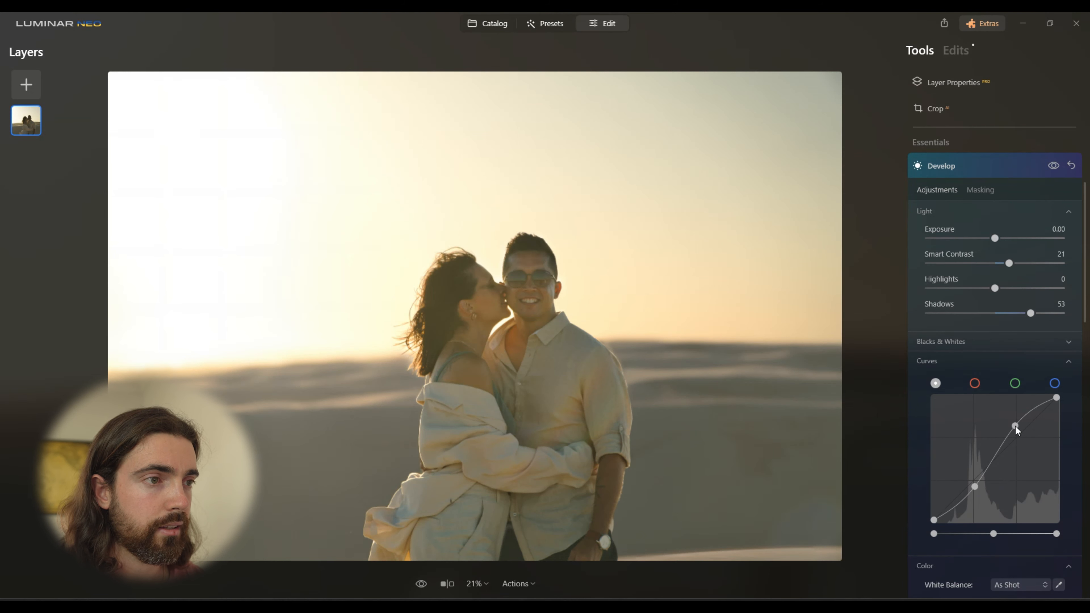
left_click_drag(975, 485, 976, 484)
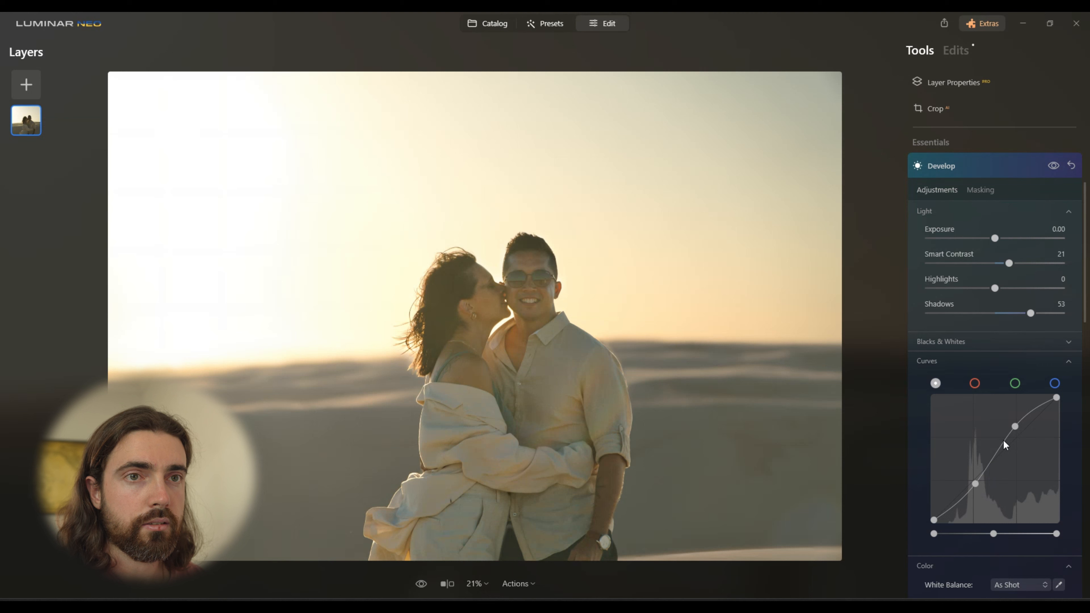
- Start another Develop adjustment and paint its mask over the man's hair with a size 18 brush
left_click(980, 190)
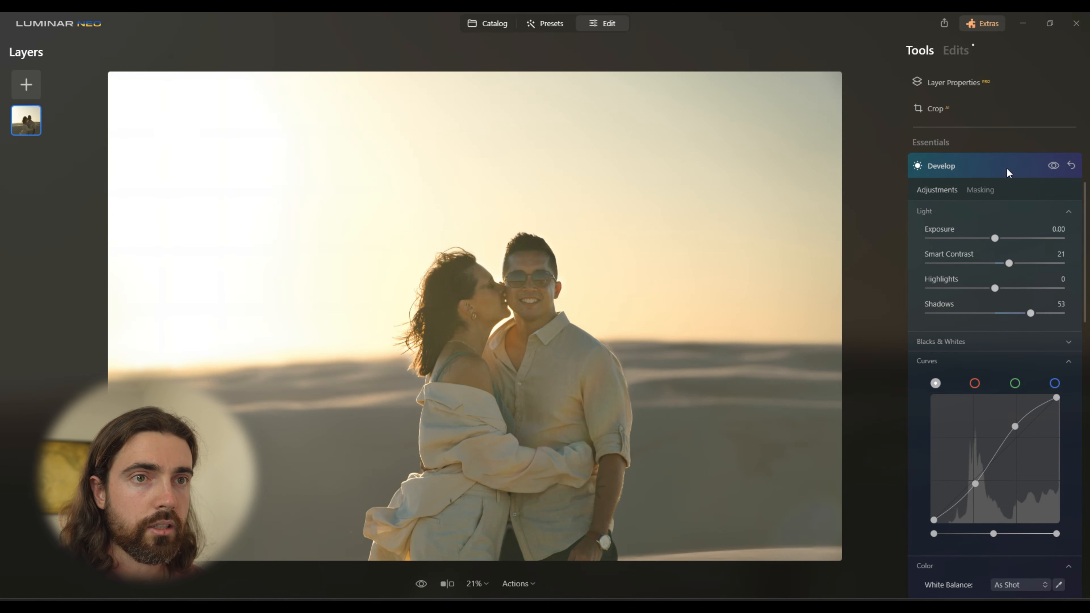
left_click(965, 232)
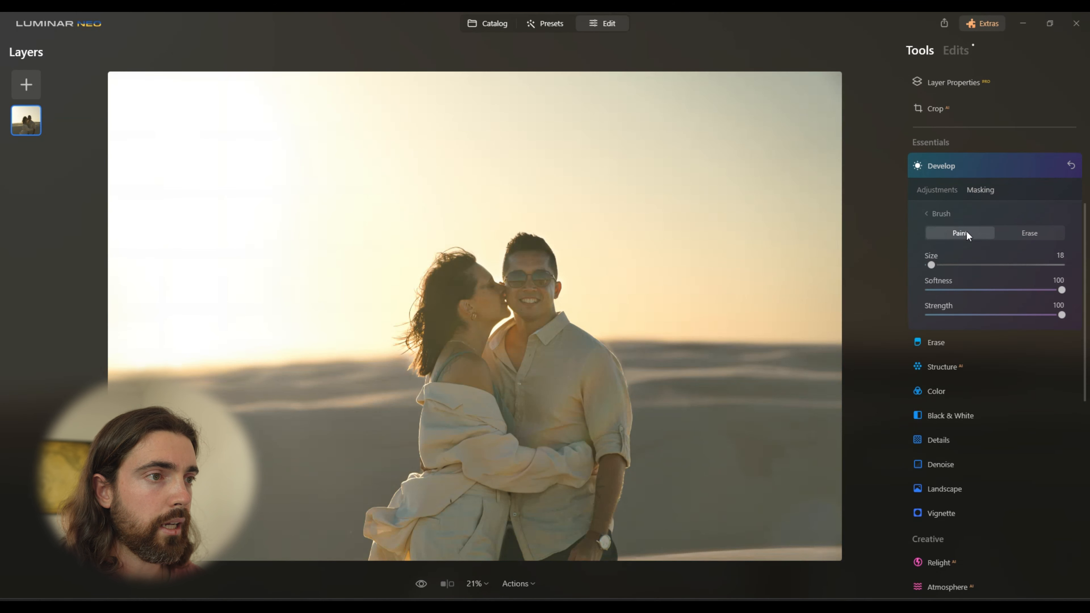
mouse_move(541, 242)
left_mouse_down()
mouse_move(514, 252)
mouse_move(545, 250)
mouse_move(521, 252)
left_mouse_up()
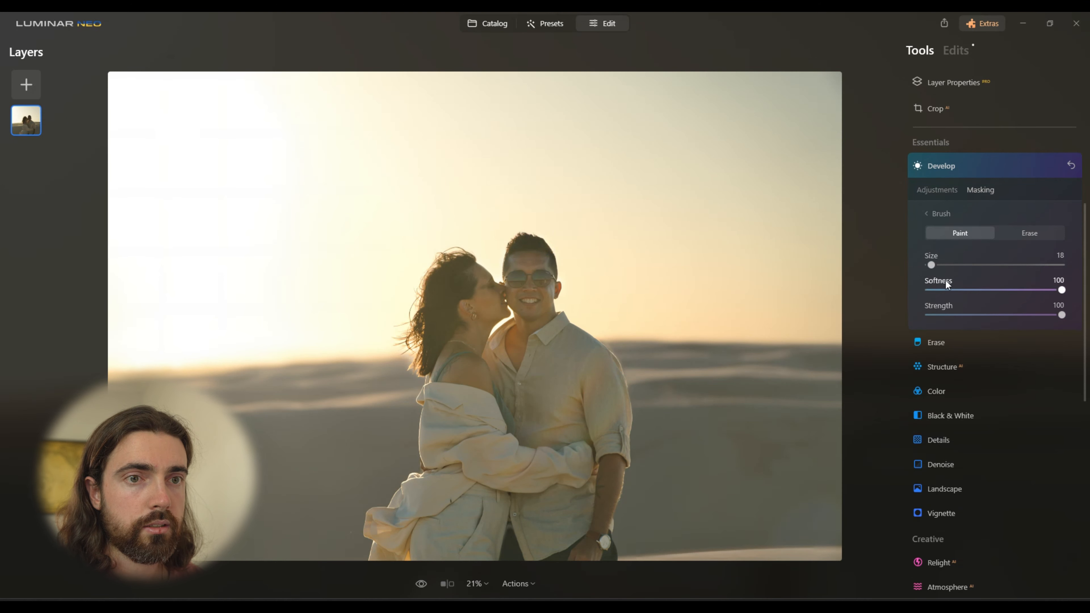
- Set Shadows to 15 for the man's hair, compare before and after, and inspect his head at 100% zoom
left_click(946, 190)
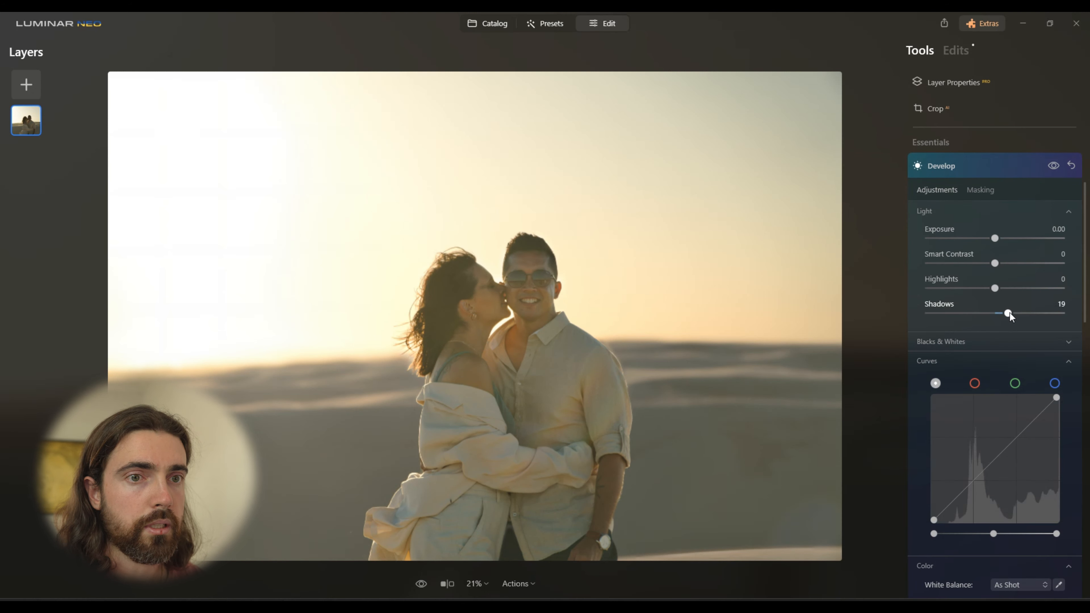
left_click_drag(1012, 313, 1003, 314)
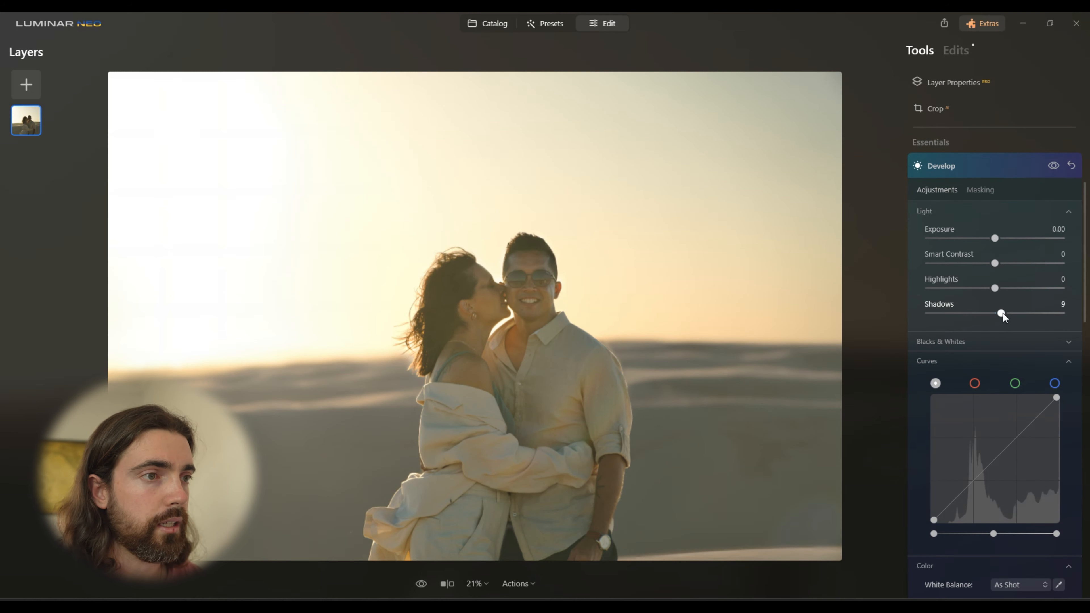
left_click(1049, 164)
left_click(1049, 164)
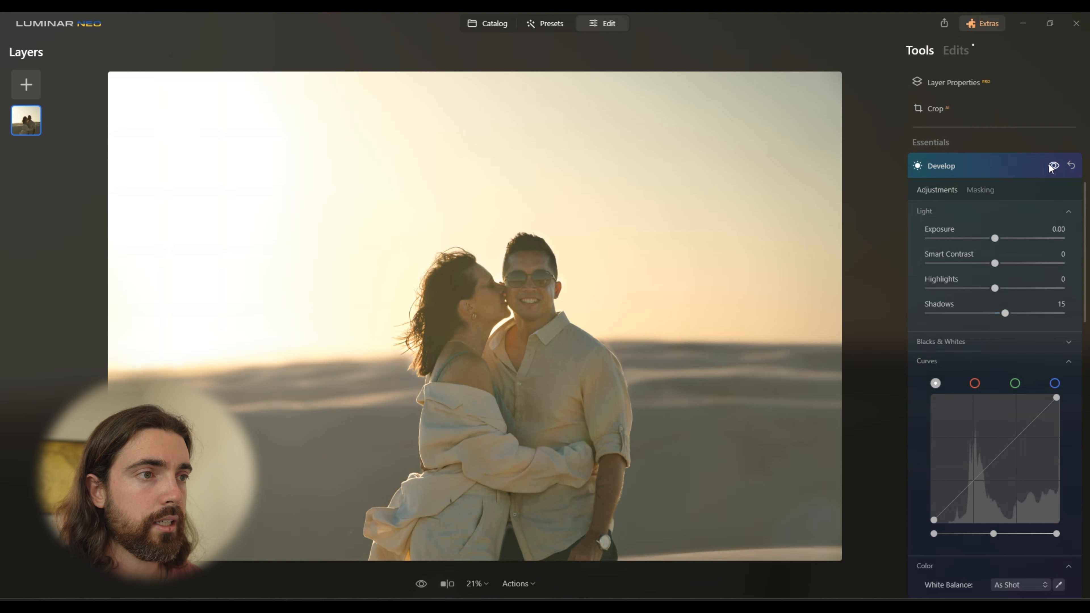
left_click(1022, 163)
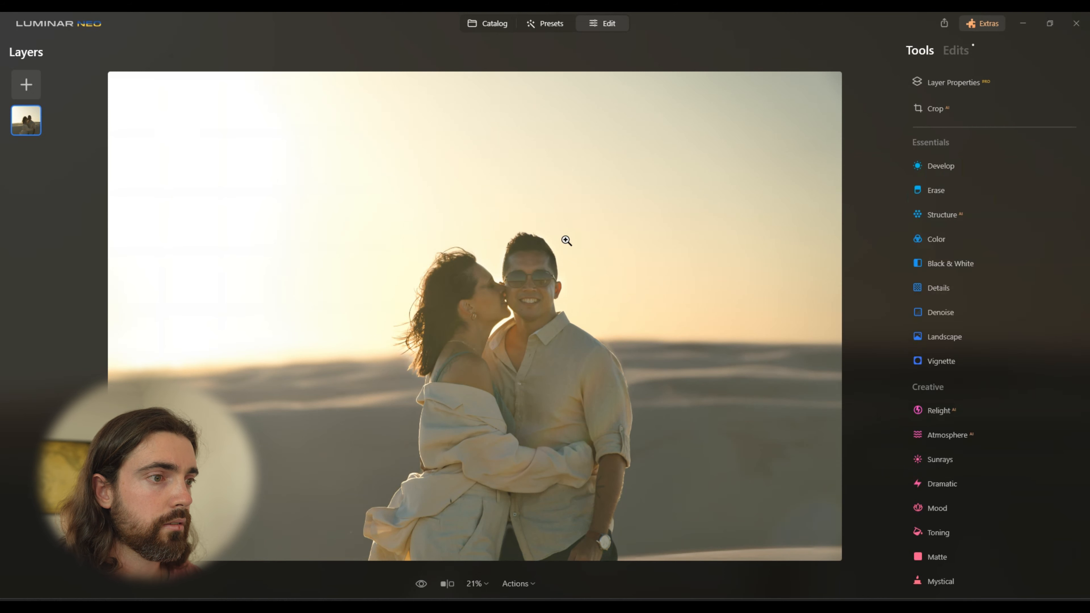
double_click(529, 298)
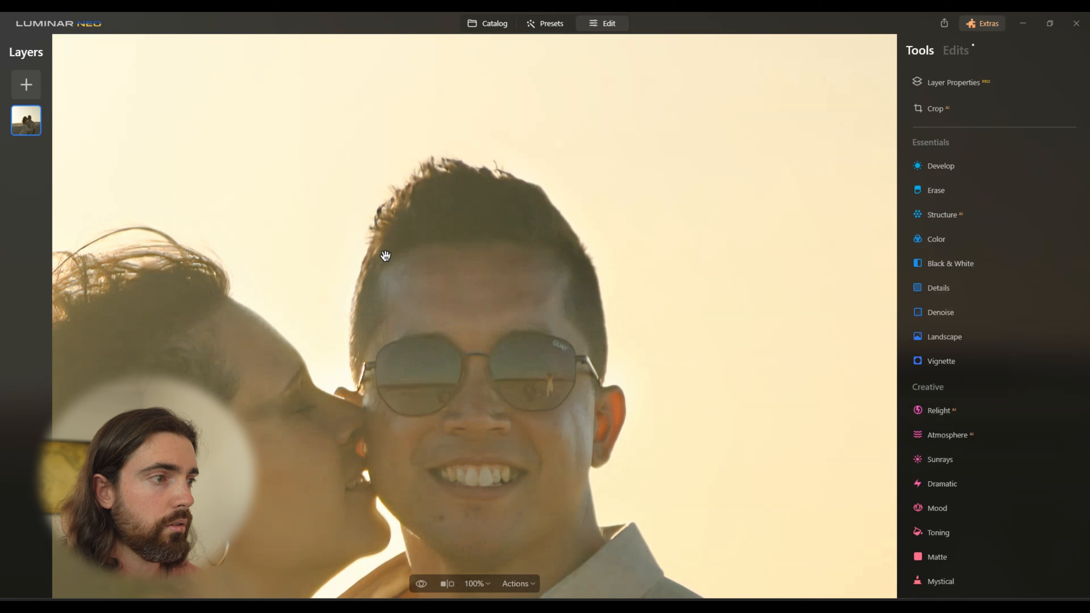
double_click(478, 292)
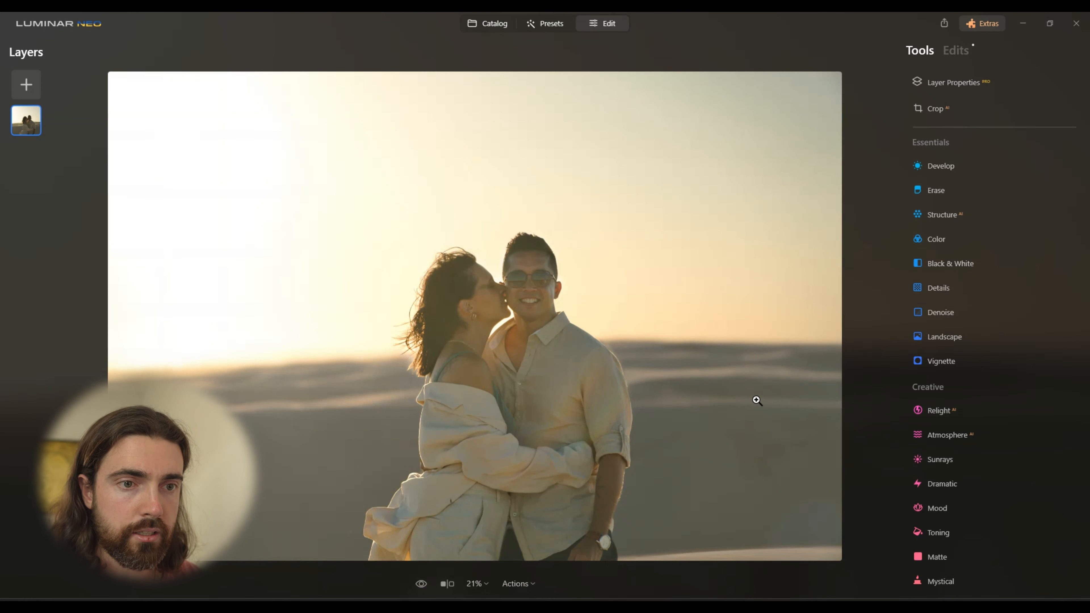
- Enhance the photo with Accent at 17 and Sky Enhancer at 35
scroll(965, 400, "up", 4)
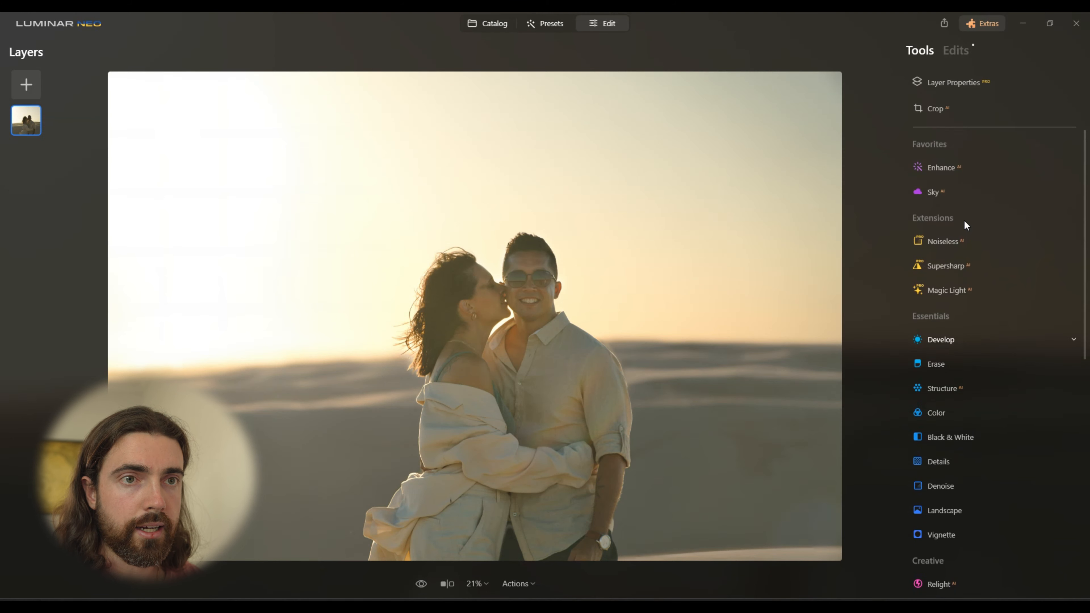
left_click(963, 170)
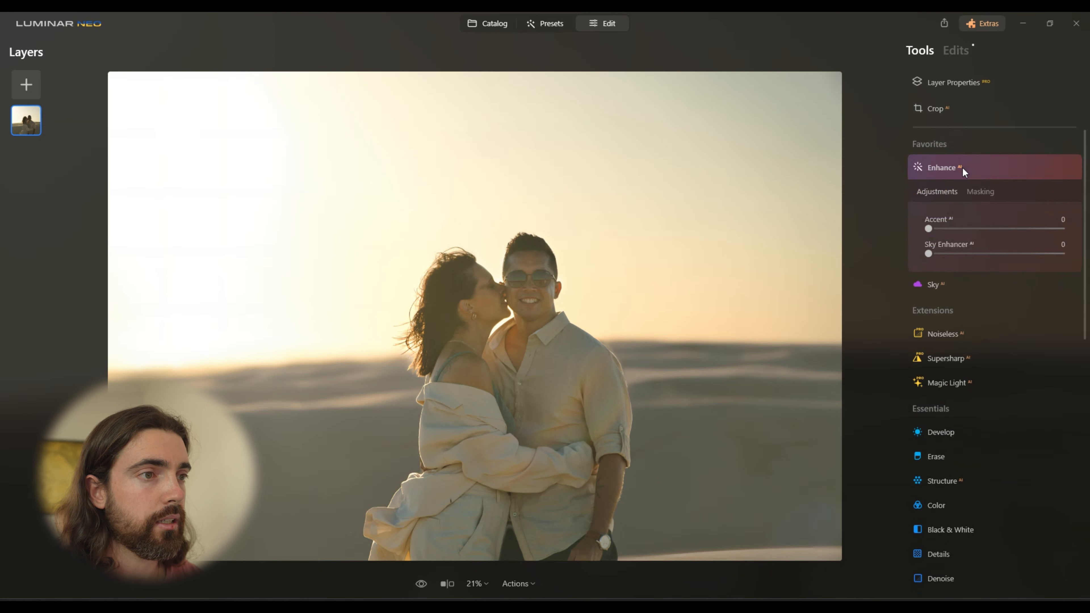
left_click_drag(933, 230, 951, 234)
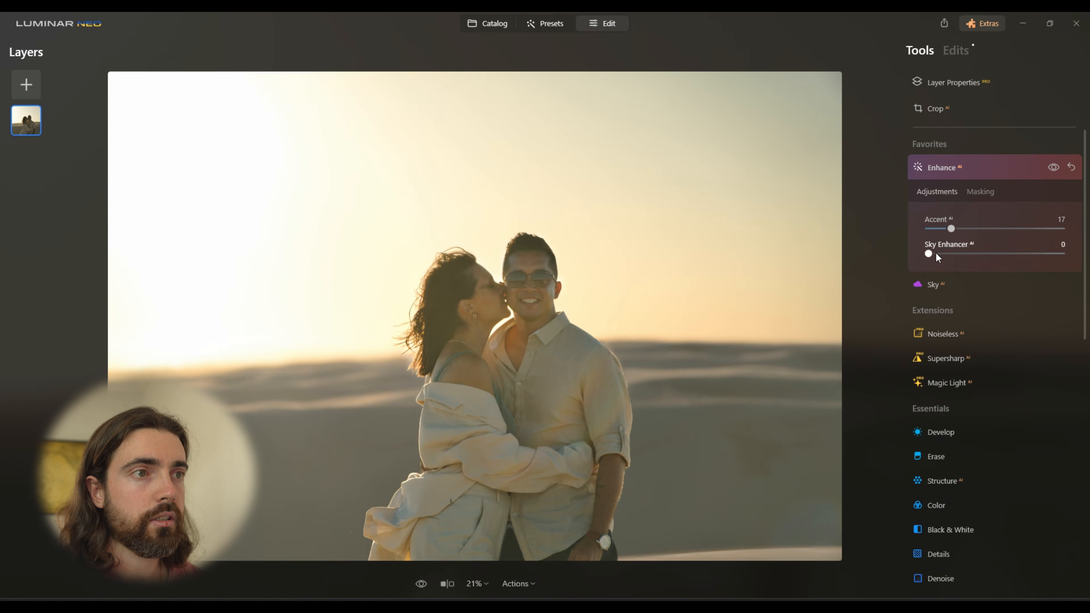
left_click_drag(930, 253, 978, 258)
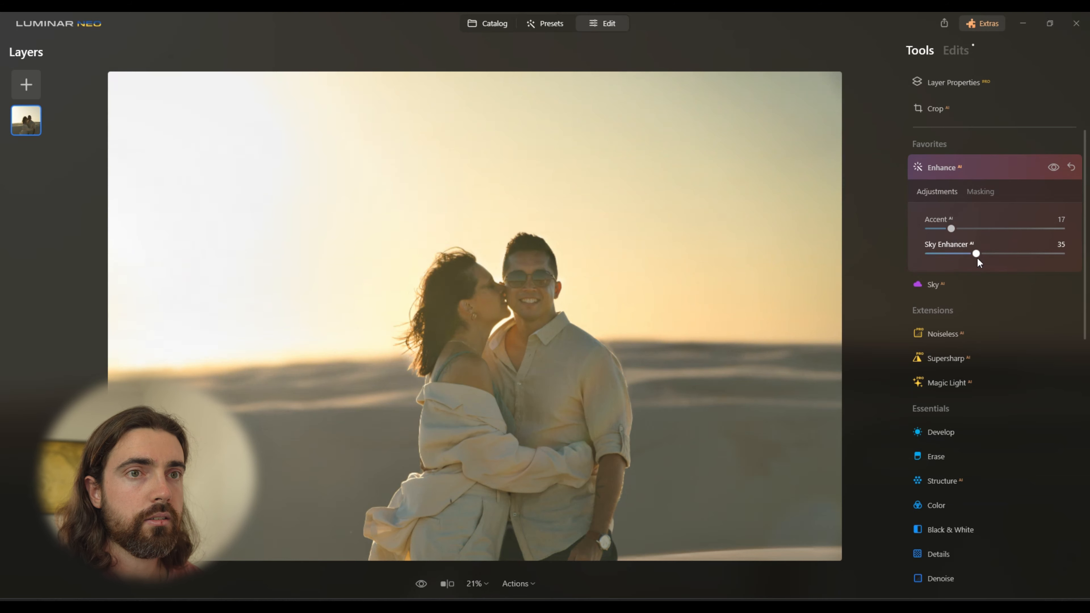
left_click(1009, 168)
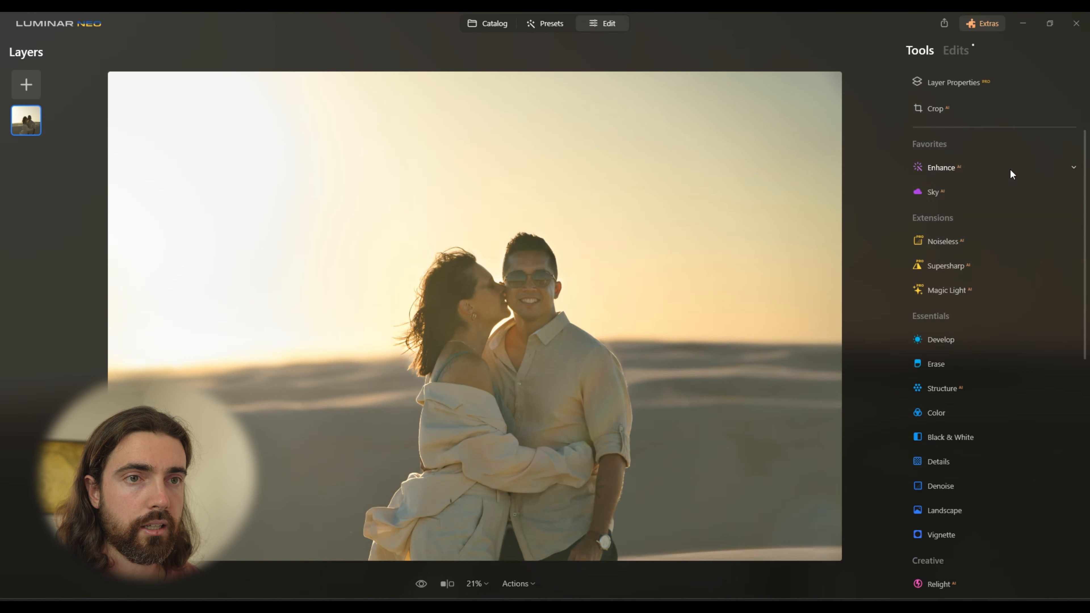
- Start another Develop adjustment and mask the sky's upper-right corner with a diagonal linear gradient fading toward the couple
left_click(951, 339)
left_click(974, 189)
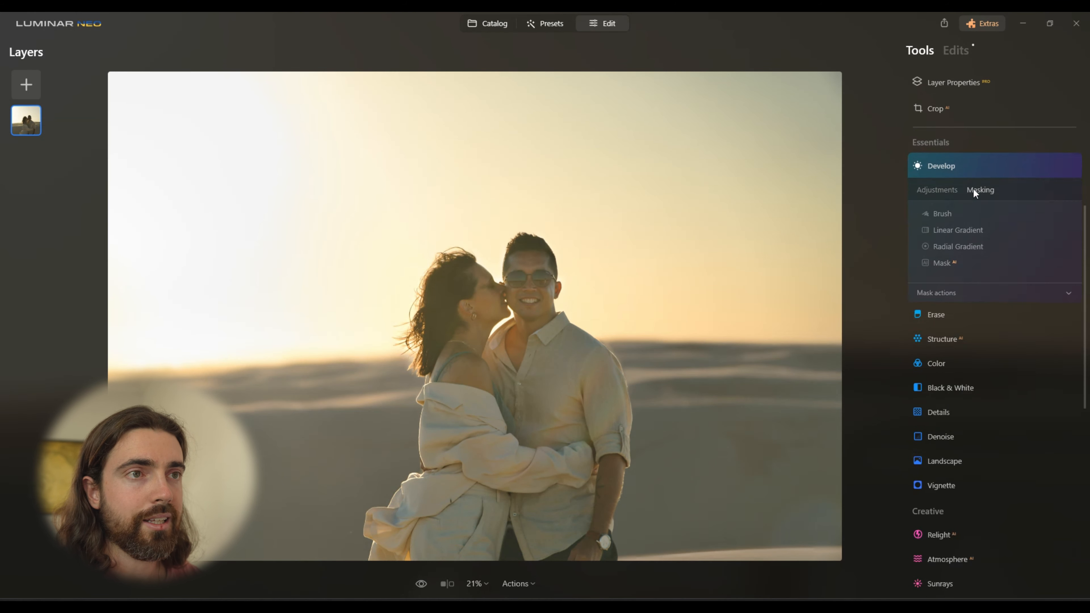
left_click(934, 229)
left_click_drag(738, 151, 660, 310)
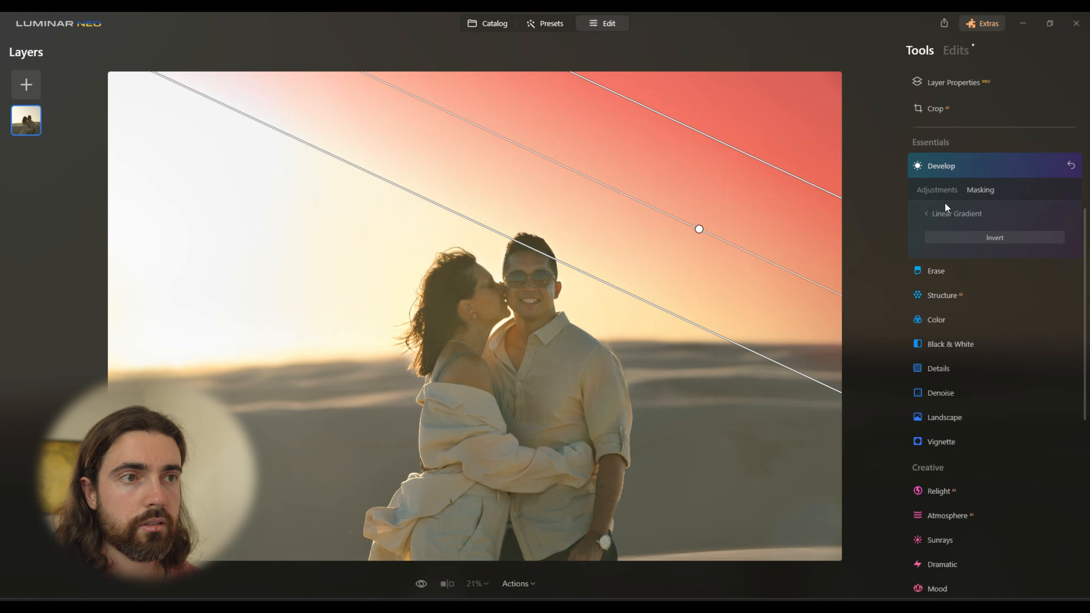
- Set Shadows to 68 and Exposure to 1.05 for the gradient-masked sky
left_click(936, 187)
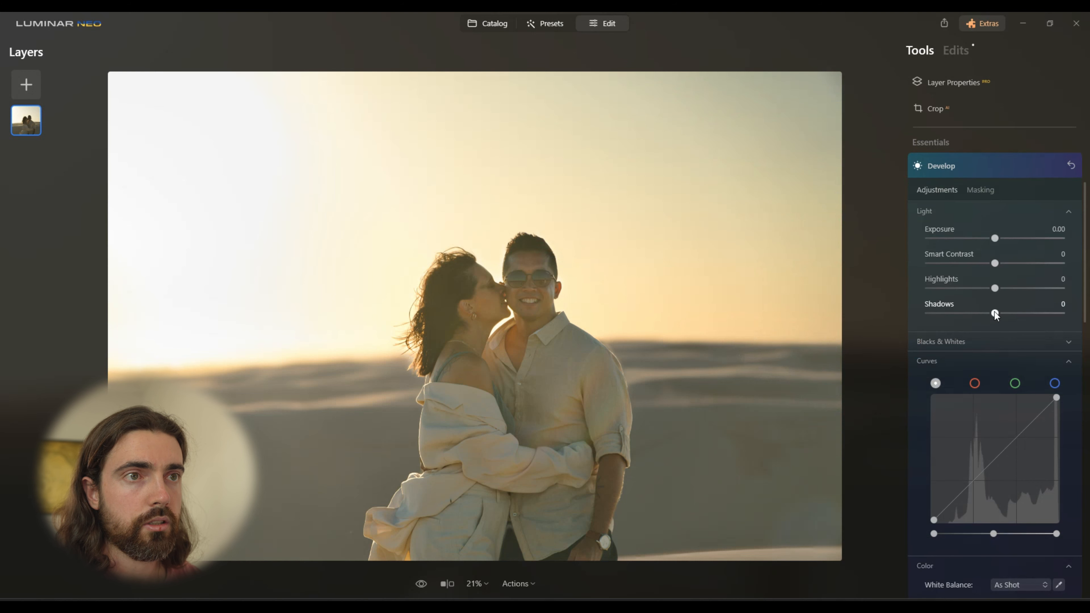
left_click_drag(994, 313, 1040, 315)
left_click_drag(1001, 239, 1007, 239)
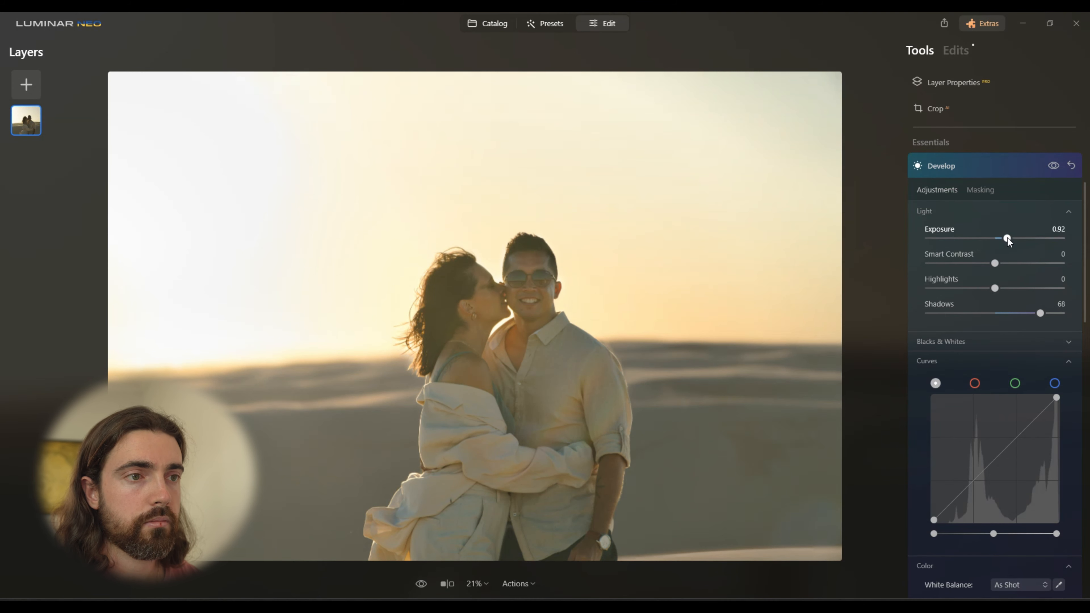
left_click_drag(1008, 239, 1009, 240)
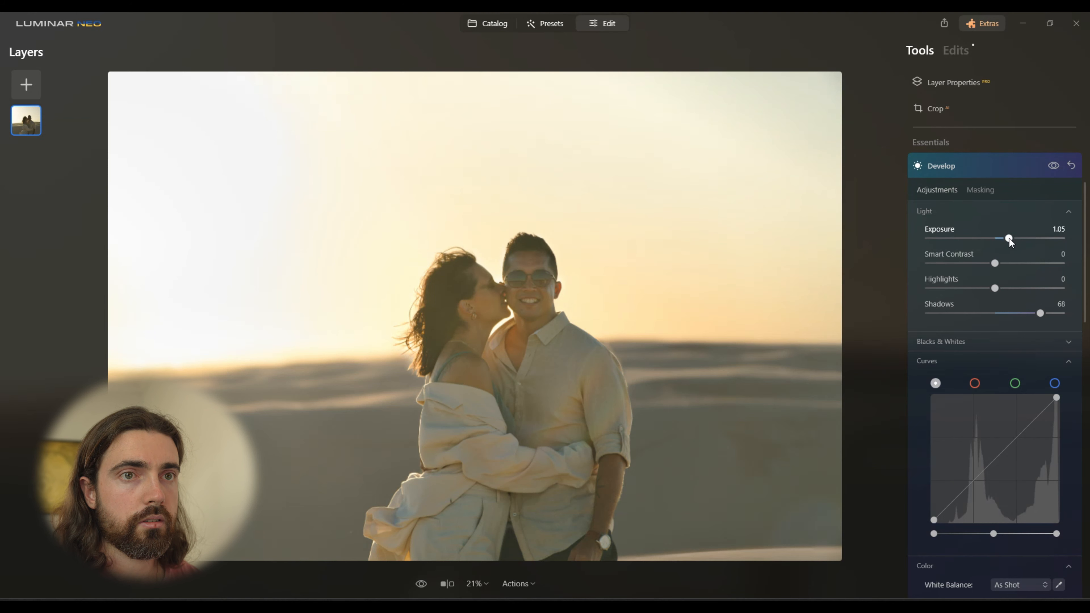